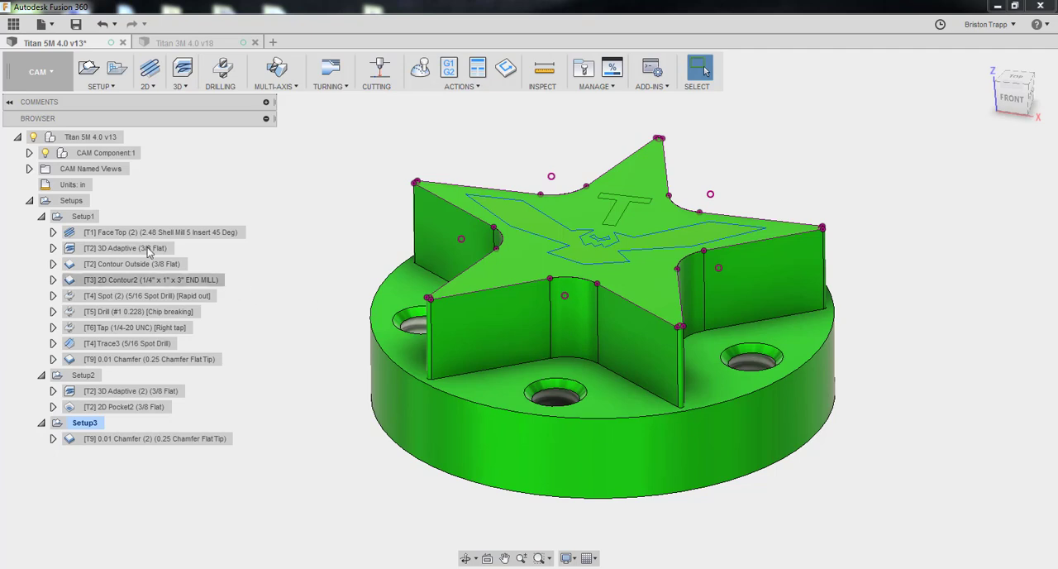
Simulate Setup1's machining with stock, skipping through its operations from the face cut to the final 0.01 chamfer
{"action": "left_click", "coordinate": [84, 216]}
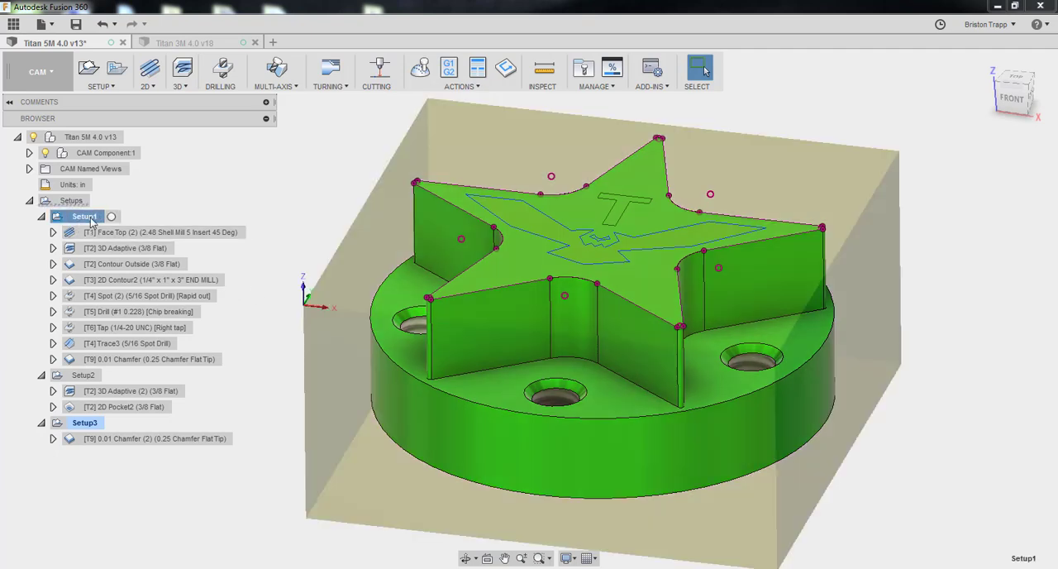
{"action": "left_click", "coordinate": [420, 69]}
{"action": "left_click", "coordinate": [529, 505]}
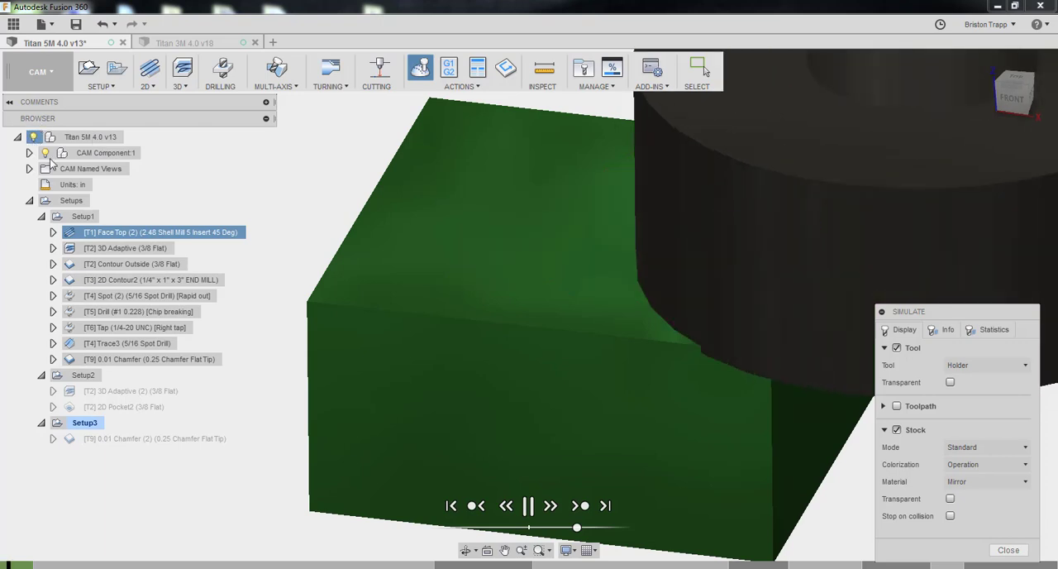
{"action": "left_click", "coordinate": [580, 512]}
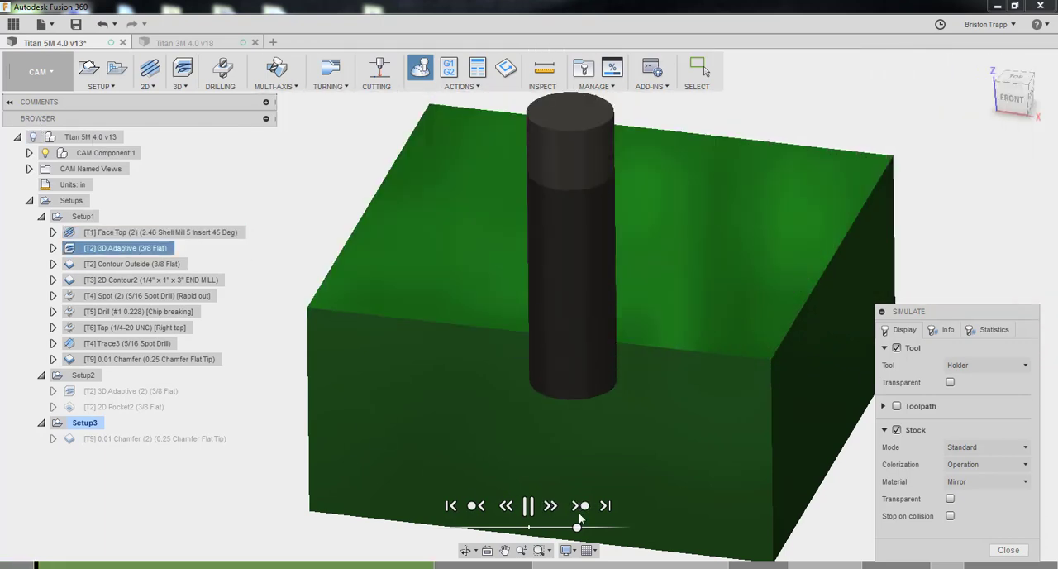
{"action": "left_click", "coordinate": [580, 513]}
{"action": "left_click", "coordinate": [580, 512]}
{"action": "left_click", "coordinate": [579, 505]}
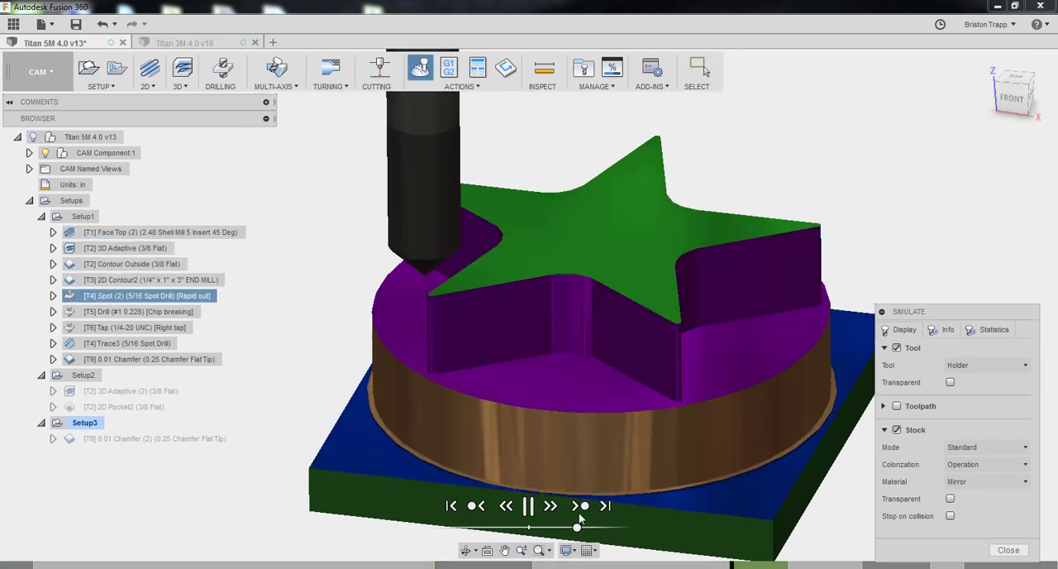
{"action": "left_click", "coordinate": [580, 505]}
{"action": "left_click", "coordinate": [580, 505]}
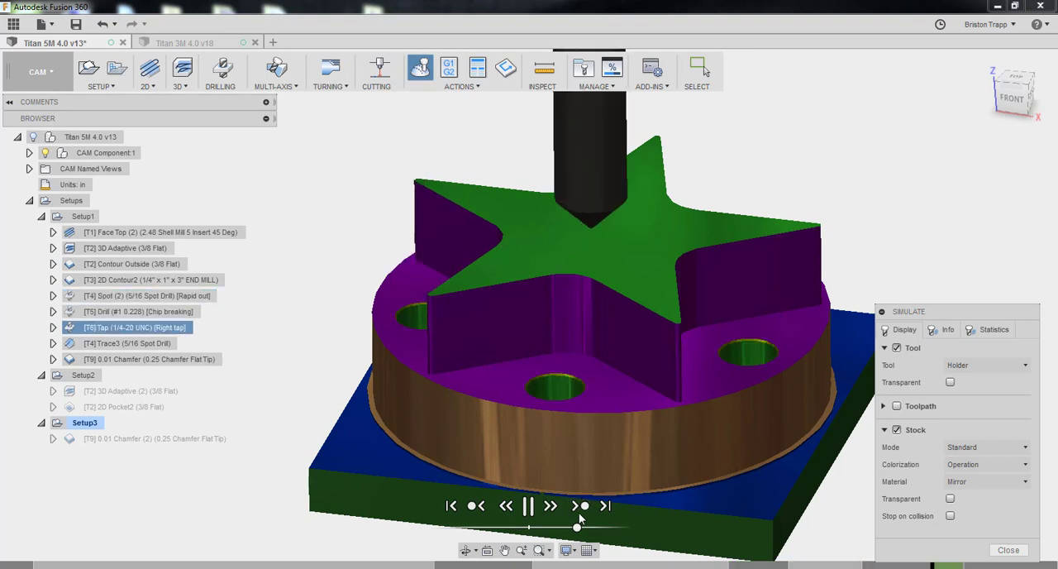
{"action": "left_click", "coordinate": [580, 512]}
{"action": "left_click", "coordinate": [579, 513]}
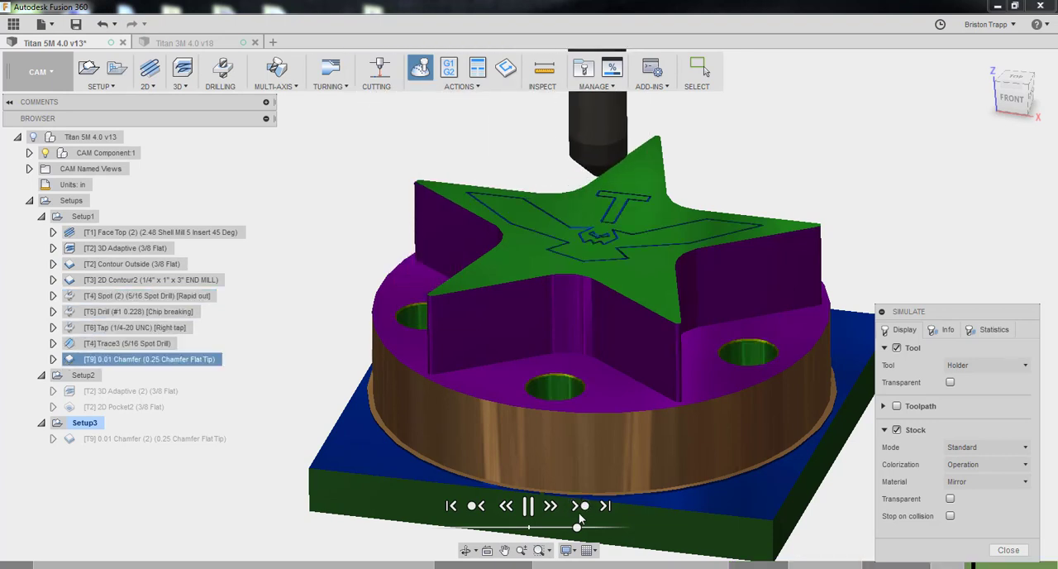
{"action": "left_click", "coordinate": [579, 511]}
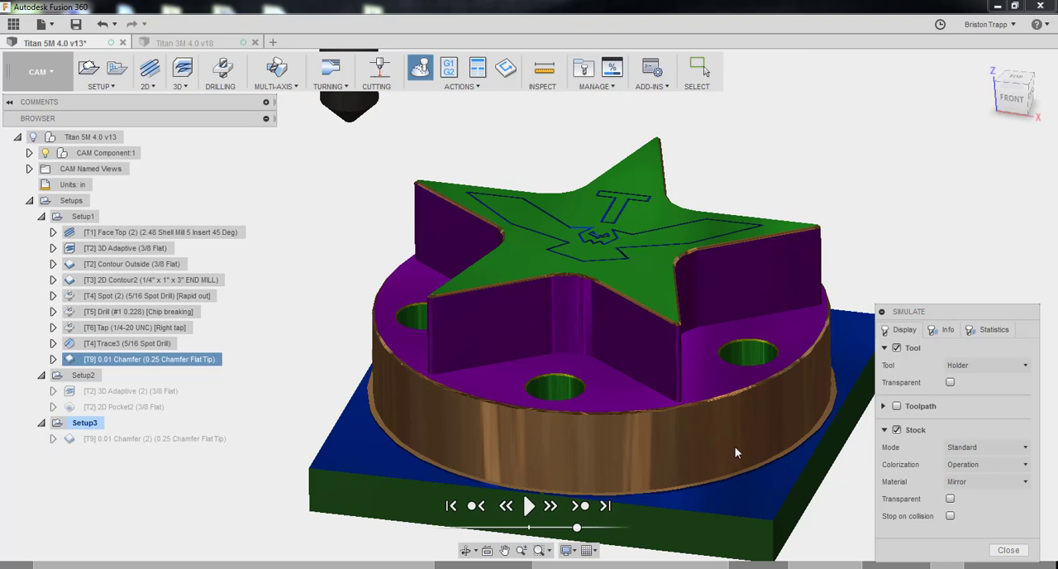
Examine the underside of the simulated Setup1 stock and exit the simulation
{"action": "middle_click_drag", "start_coordinate": [1030, 171], "coordinate": [984, 205], "text": "shift"}
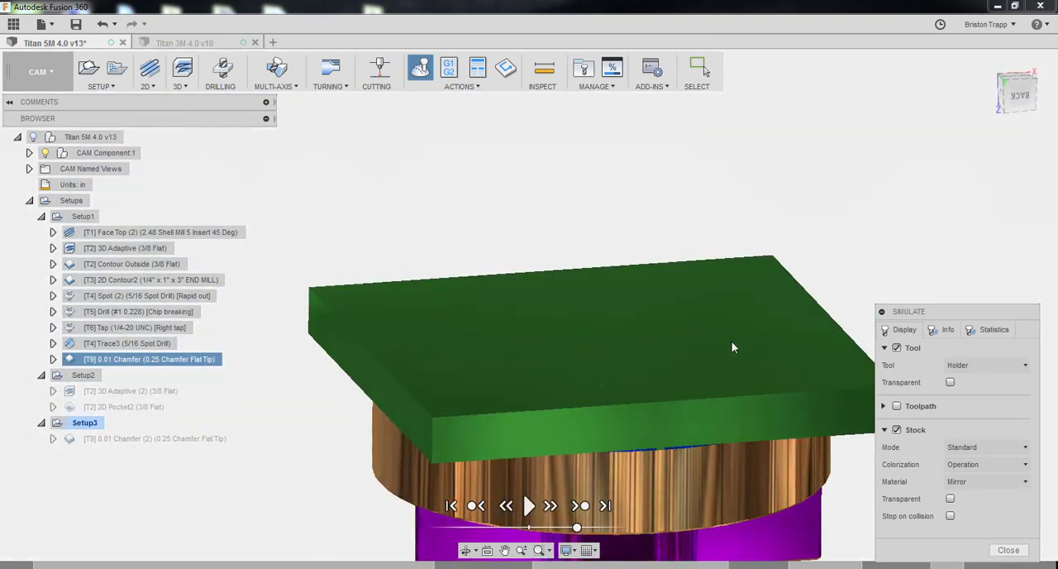
{"action": "middle_click_drag", "start_coordinate": [733, 342], "coordinate": [732, 345], "text": "shift"}
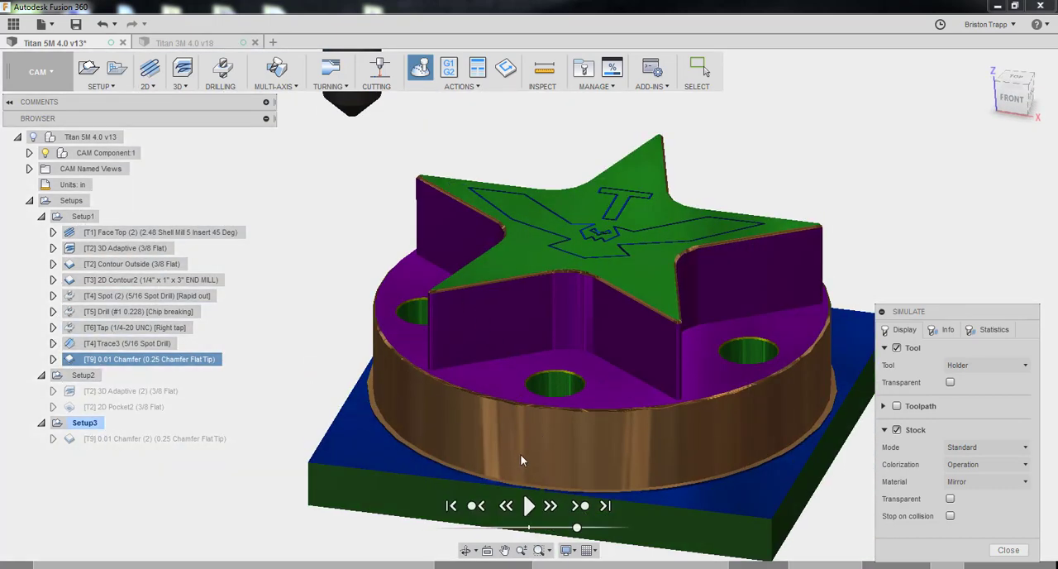
{"action": "left_click", "coordinate": [1001, 551]}
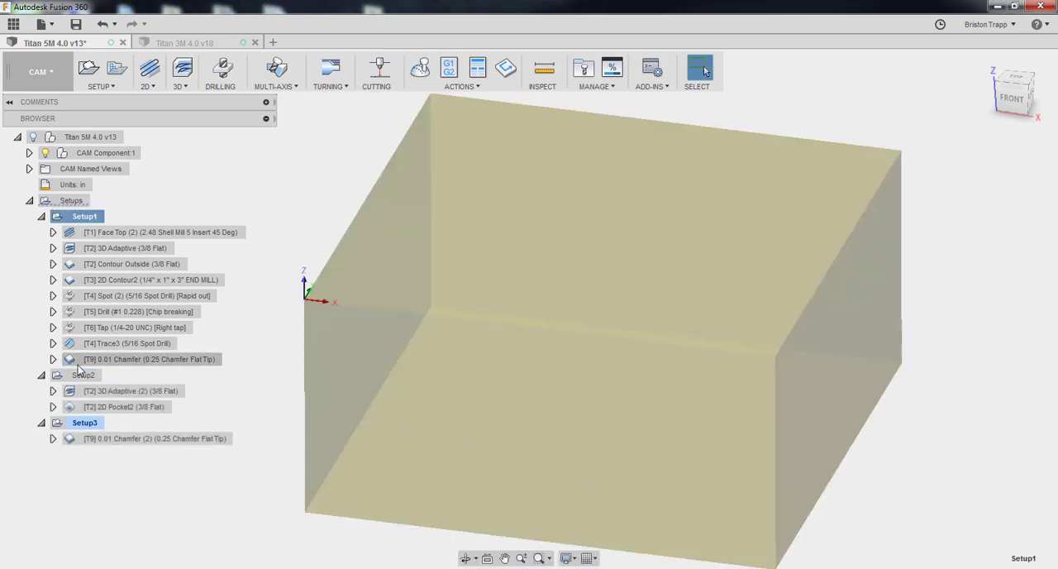
Open Setup2 for editing and show the Titan 5M part model inside its stock box
{"action": "left_click", "coordinate": [80, 377]}
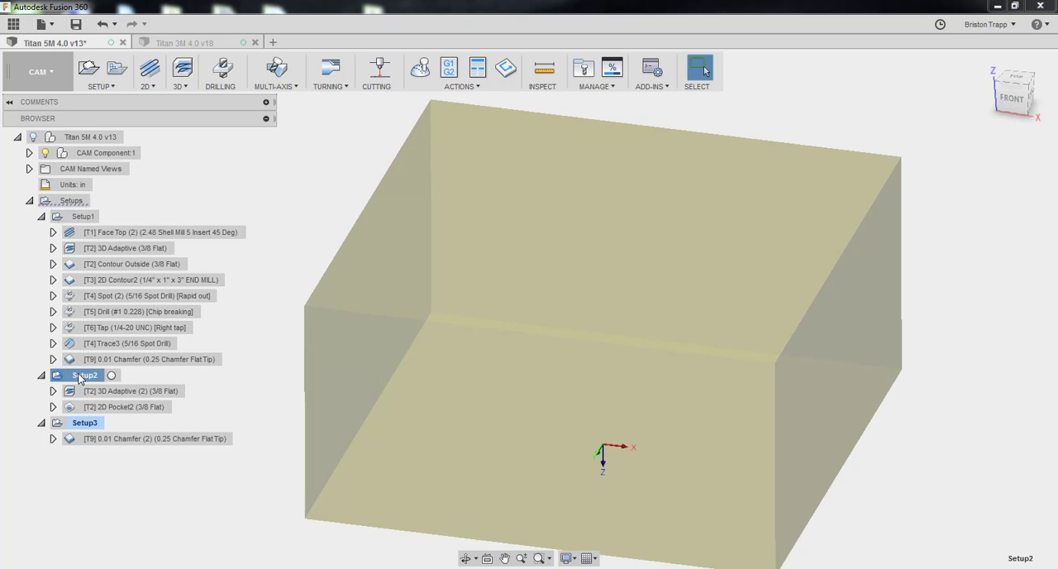
{"action": "right_click", "coordinate": [80, 378]}
{"action": "left_click", "coordinate": [99, 65]}
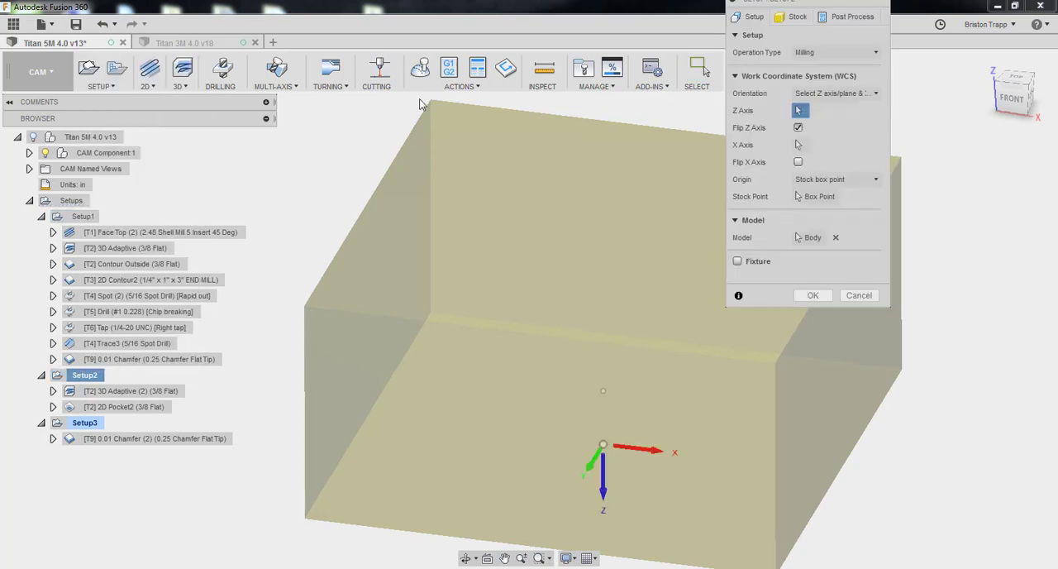
{"action": "left_click_drag", "start_coordinate": [851, 6], "coordinate": [866, 99]}
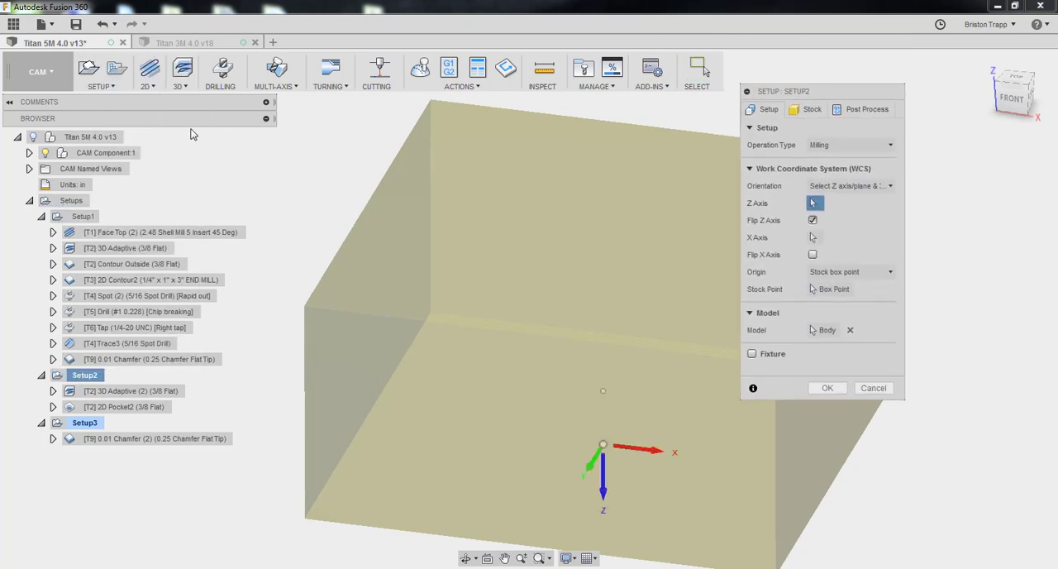
{"action": "left_click", "coordinate": [33, 138]}
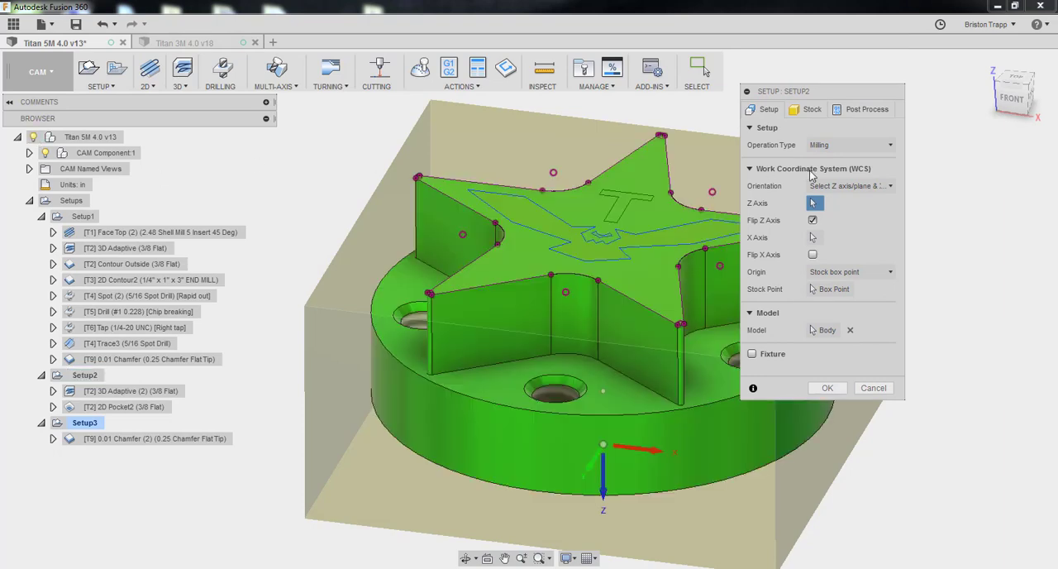
{"action": "left_click_drag", "start_coordinate": [1025, 96], "coordinate": [984, 128]}
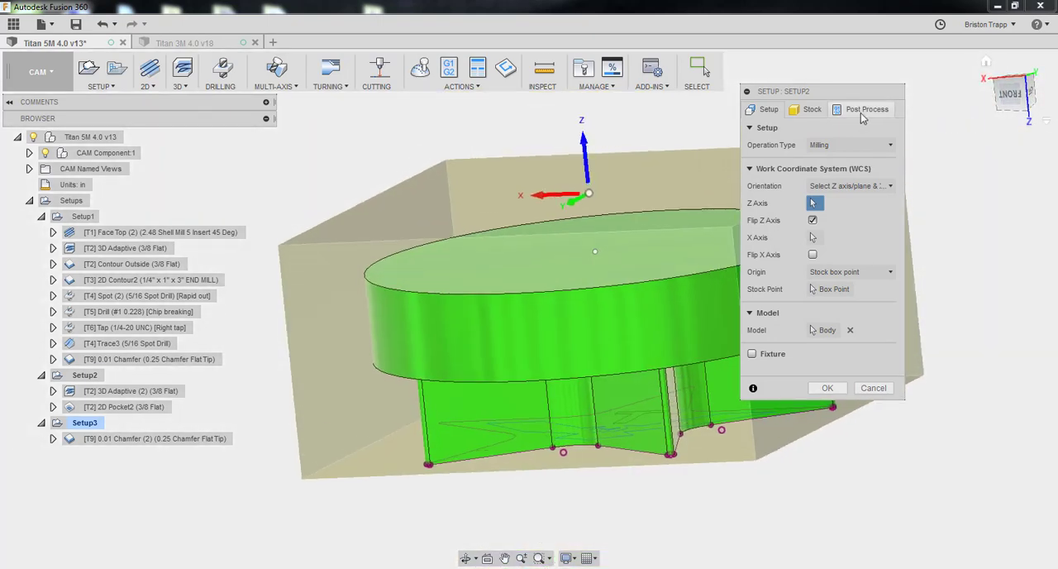
Set the height (Z) of Setup2's fixed-size stock box to .970 in and check it from the front
{"action": "left_click", "coordinate": [814, 110]}
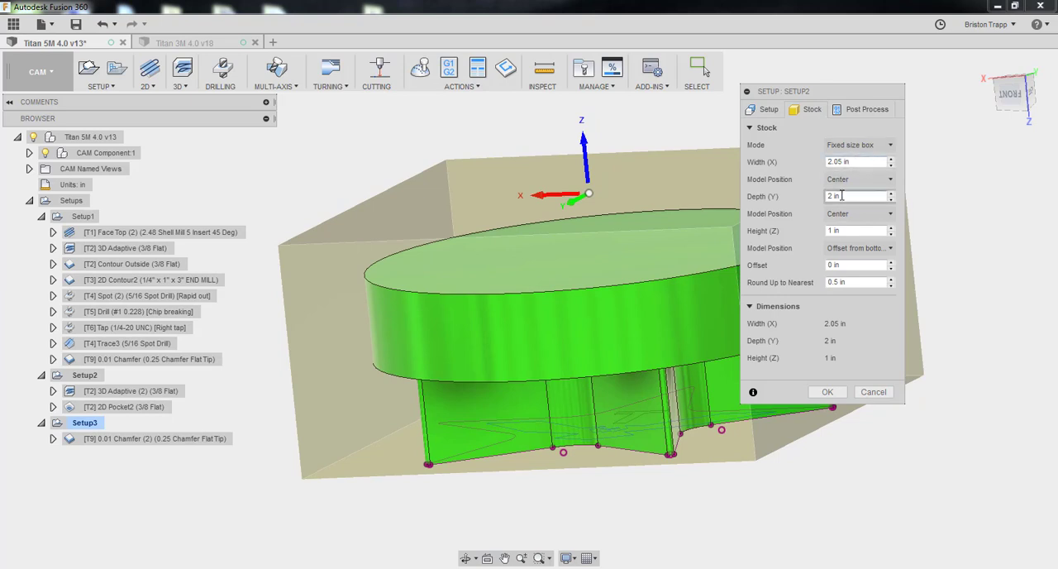
{"action": "left_click", "coordinate": [855, 231]}
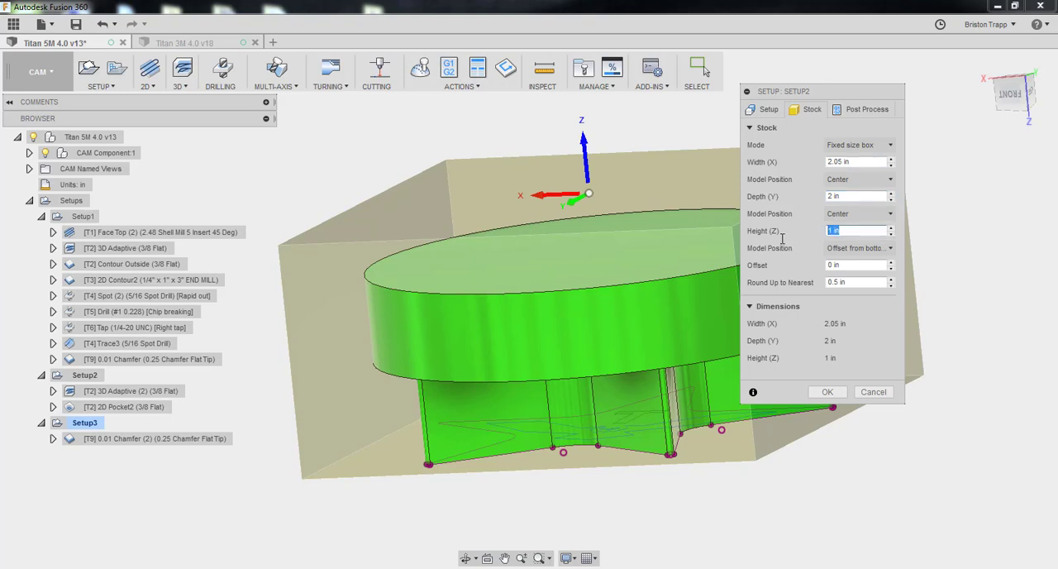
{"action": "type", "text": ".97"}
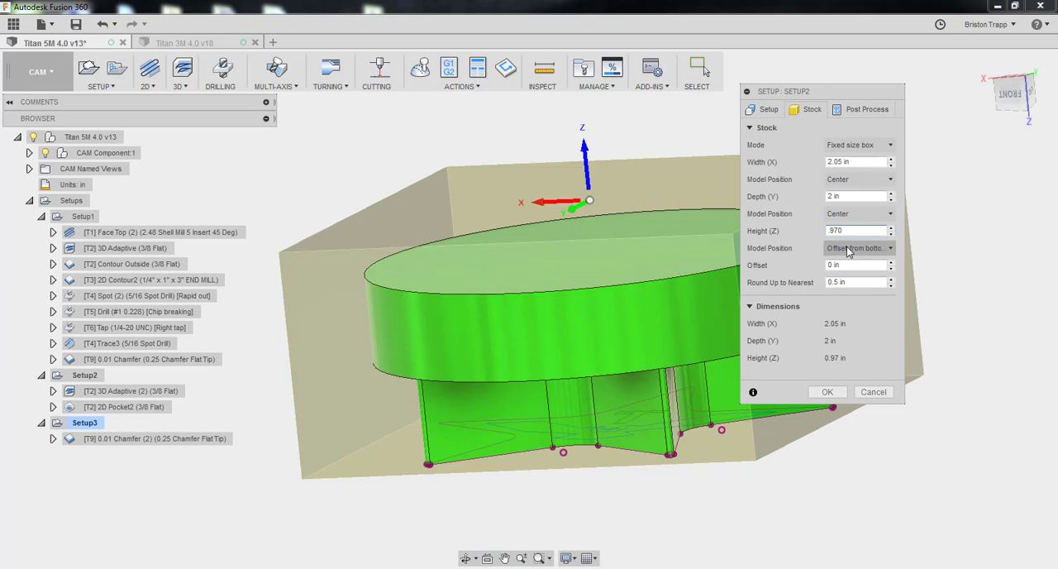
{"action": "left_click", "coordinate": [1009, 104]}
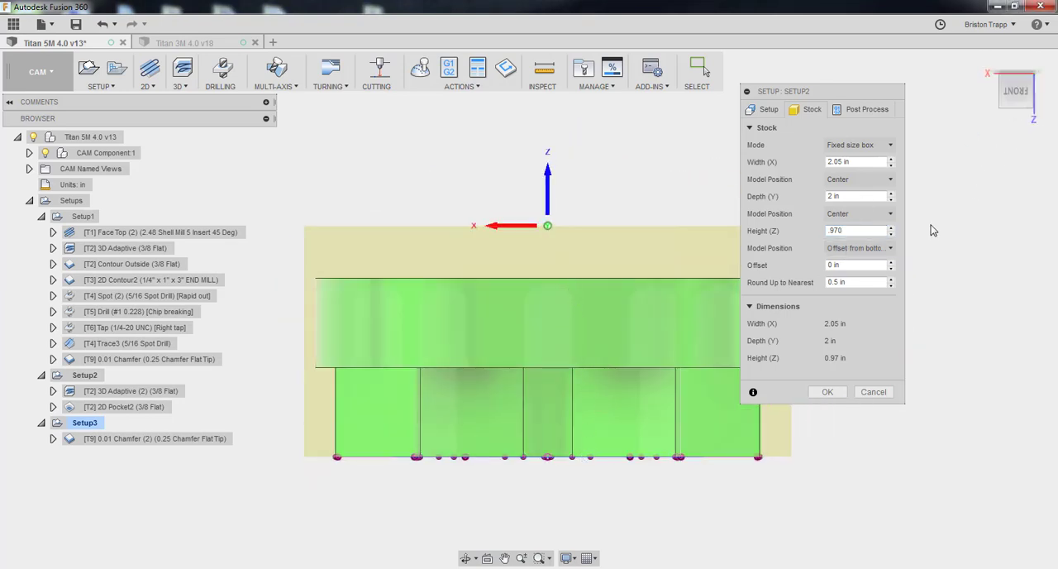
Move Setup2's origin to the stock box point at the centre of the star-face side
{"action": "left_click_drag", "start_coordinate": [1018, 92], "coordinate": [989, 100]}
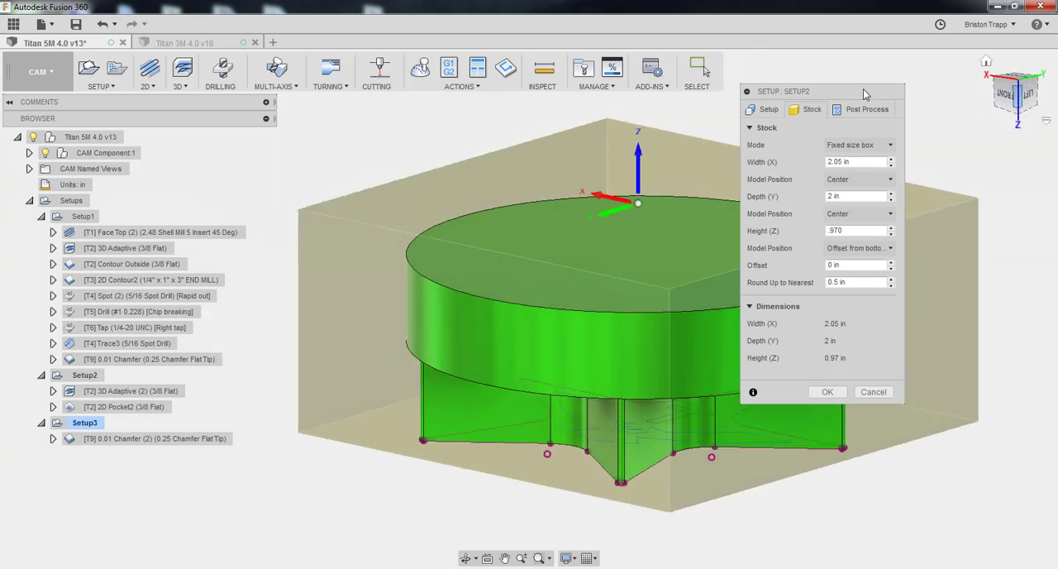
{"action": "left_click", "coordinate": [768, 109]}
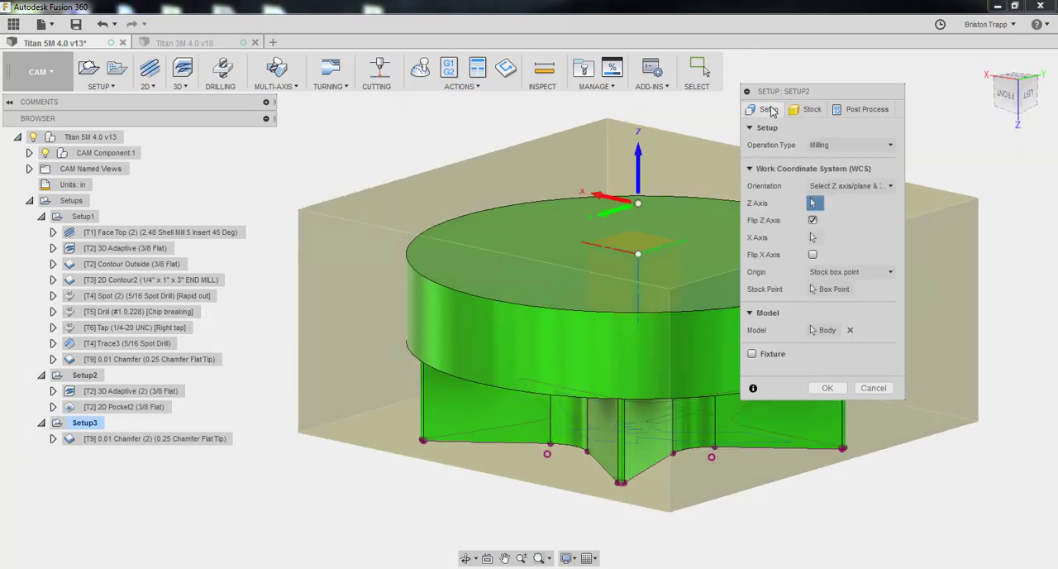
{"action": "left_click", "coordinate": [823, 294]}
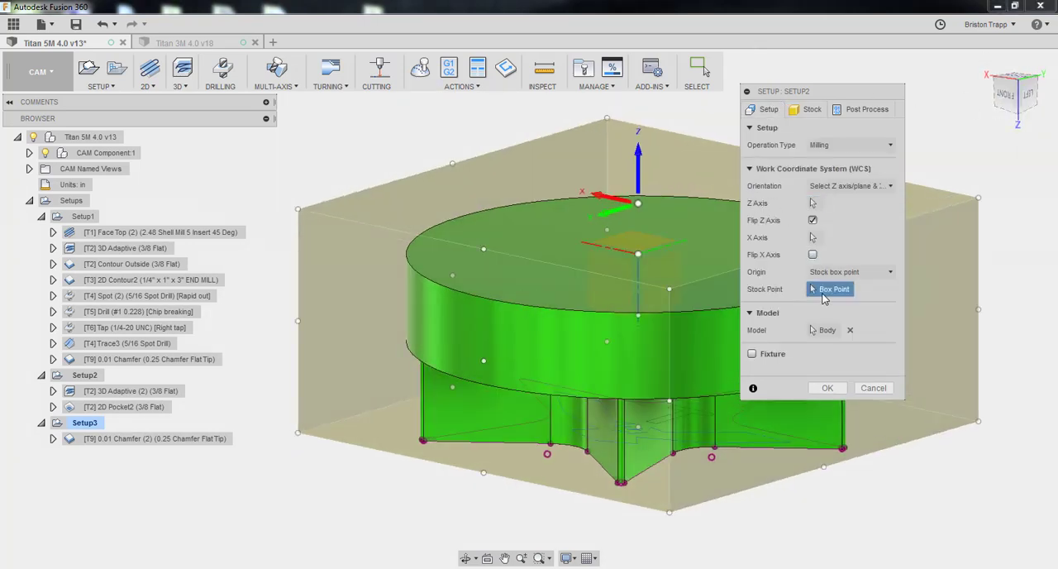
{"action": "left_click", "coordinate": [637, 427]}
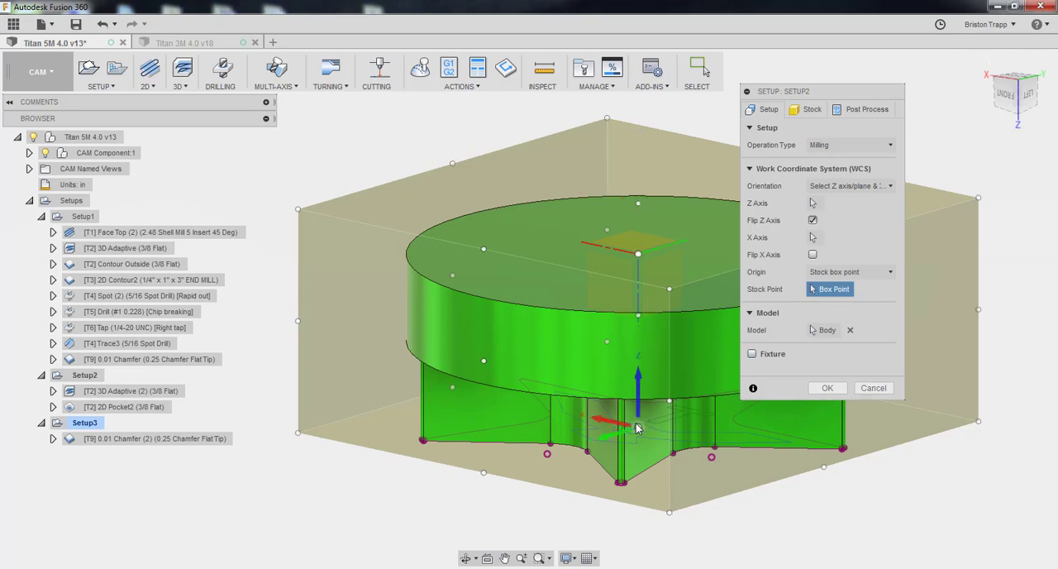
Flip the X axis of Setup2's work coordinate system and check its orientation on the part
{"action": "left_click", "coordinate": [1016, 95]}
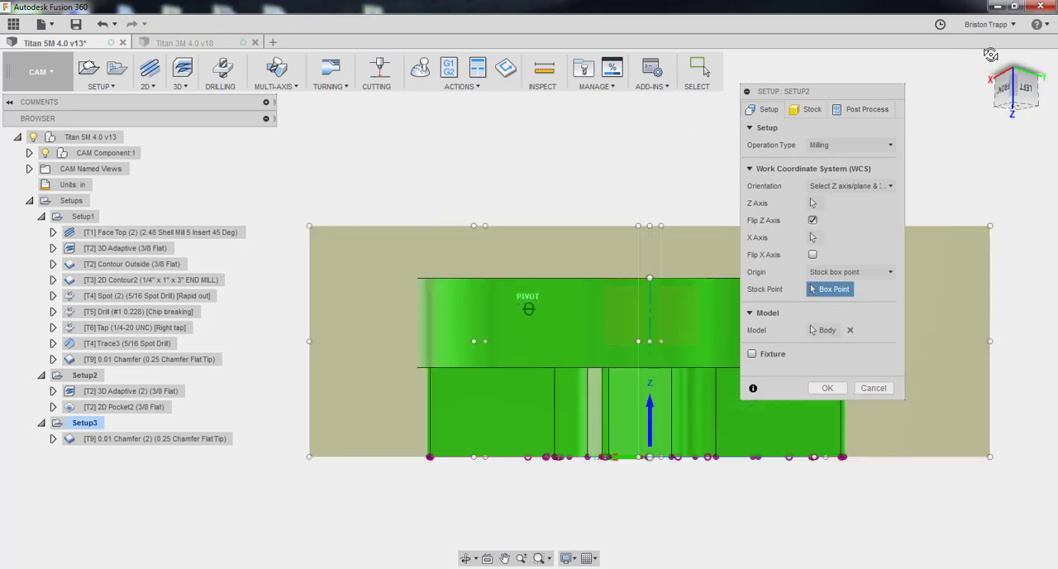
{"action": "mouse_move", "coordinate": [1016, 81]}
{"action": "left_mouse_down"}
{"action": "mouse_move", "coordinate": [1017, 120]}
{"action": "mouse_move", "coordinate": [942, 117]}
{"action": "left_mouse_up"}
{"action": "mouse_move", "coordinate": [463, 272]}
{"action": "middle_mouse_down", "text": "shift"}
{"action": "mouse_move", "coordinate": [479, 301]}
{"action": "mouse_move", "coordinate": [578, 318]}
{"action": "mouse_move", "coordinate": [652, 314]}
{"action": "middle_mouse_up", "text": "shift"}
{"action": "middle_click_drag", "start_coordinate": [529, 308], "coordinate": [435, 354], "text": "shift"}
{"action": "left_click", "coordinate": [485, 332]}
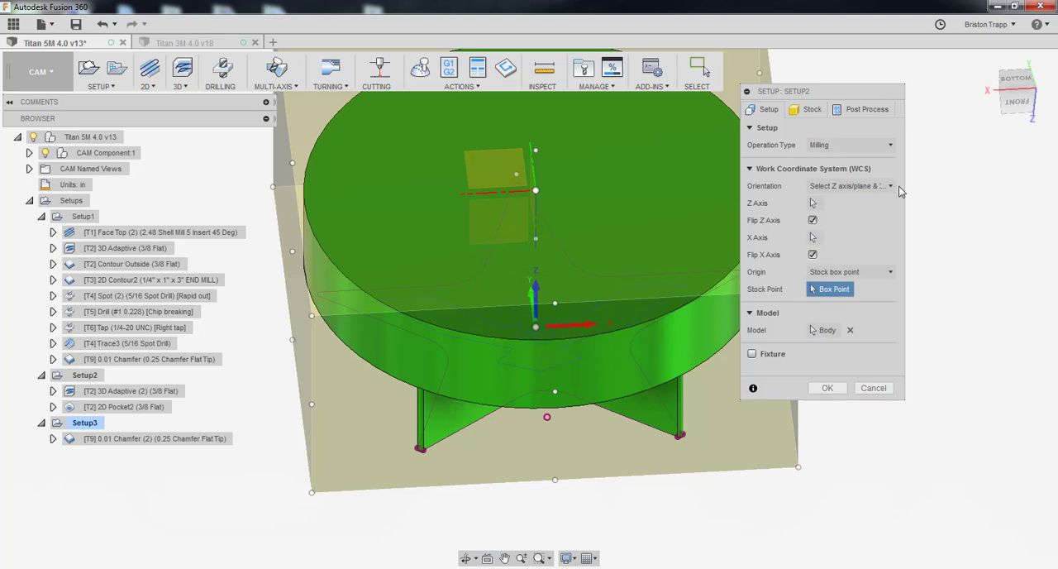
{"action": "left_click", "coordinate": [1004, 93]}
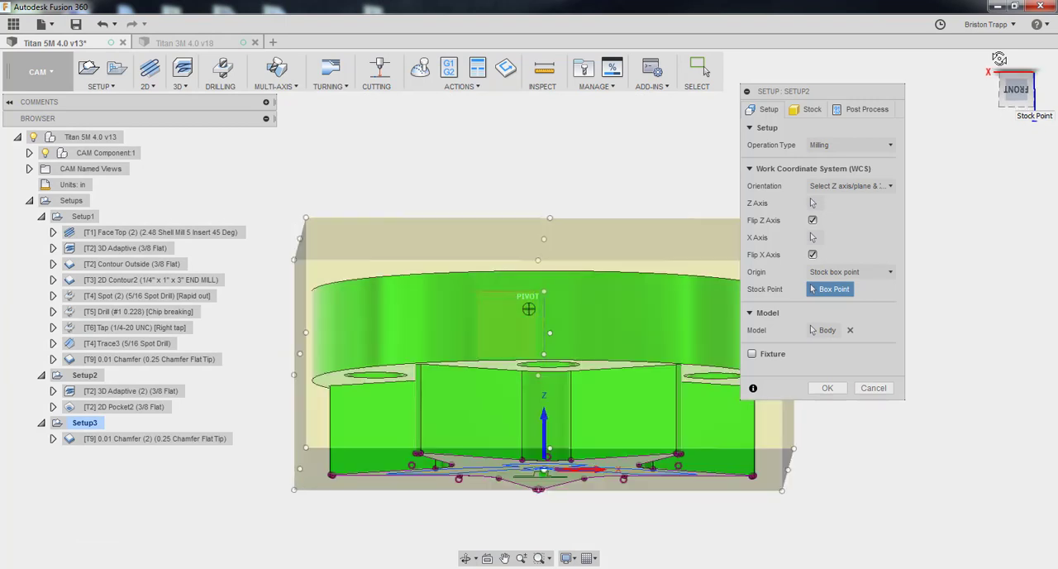
{"action": "left_click_drag", "start_coordinate": [999, 62], "coordinate": [997, 74]}
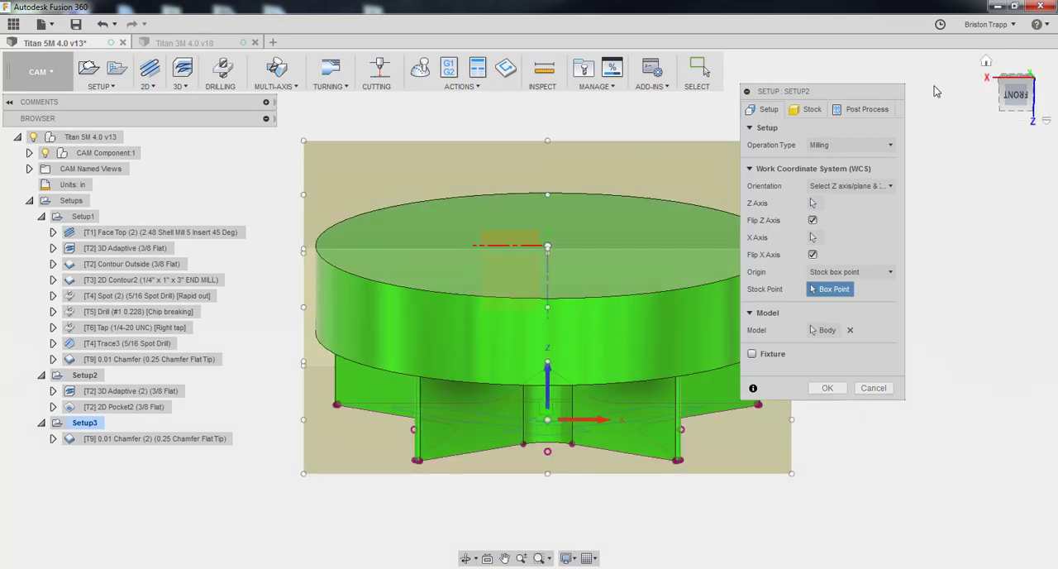
Review Setup2's stock dimensions, program comment and WCS offset, and accept the edited setup
{"action": "left_click", "coordinate": [814, 110]}
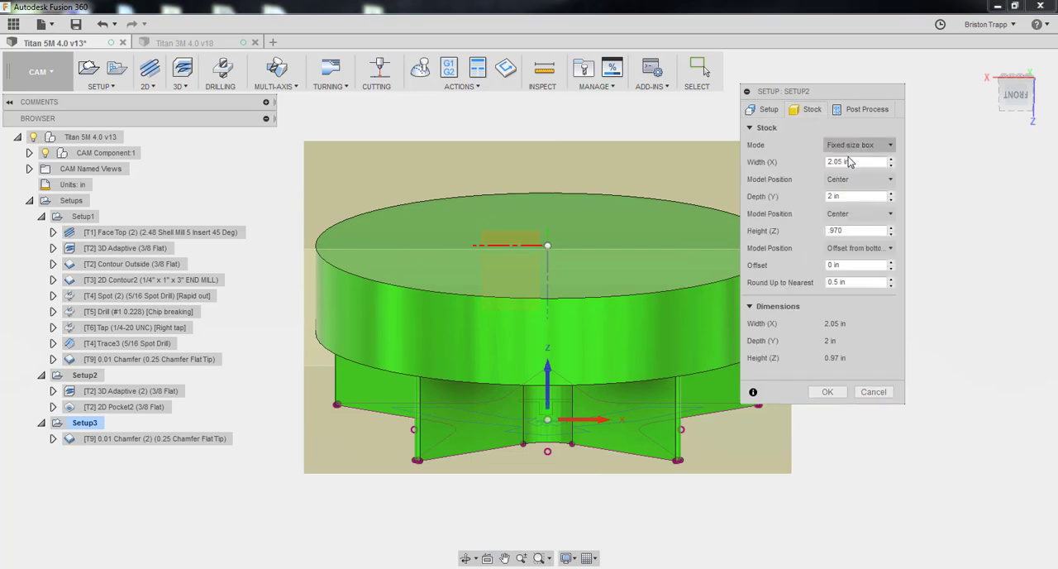
{"action": "left_click", "coordinate": [854, 230]}
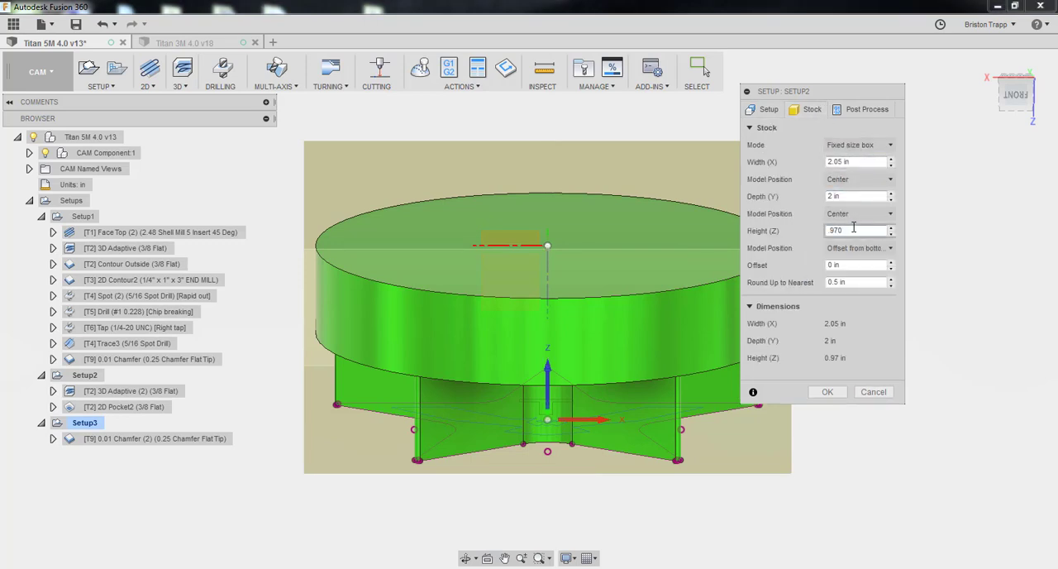
{"action": "left_click", "coordinate": [860, 109]}
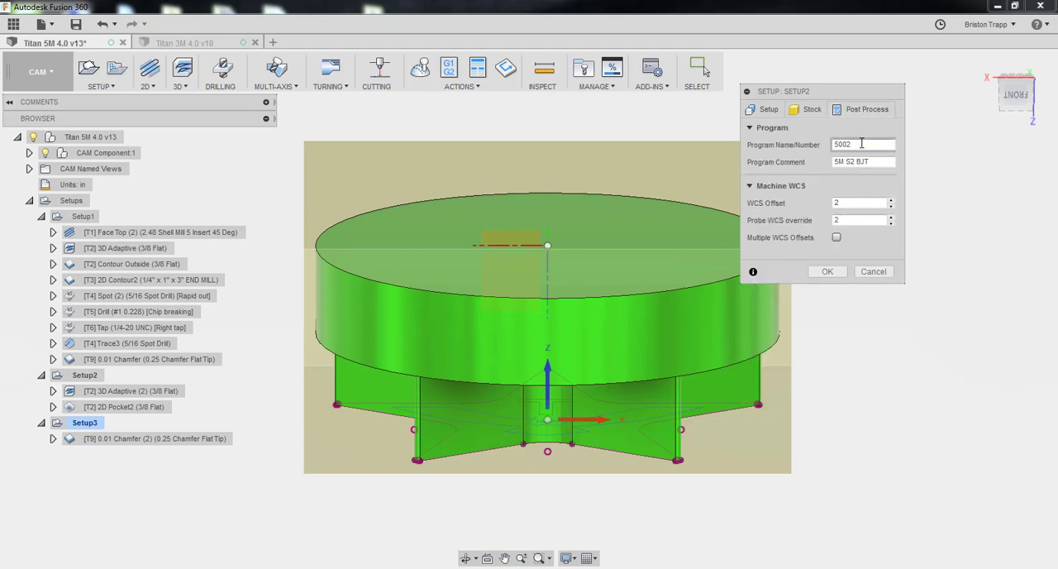
{"action": "left_click", "coordinate": [865, 162]}
{"action": "type", "text": "5M S2 BJT"}
{"action": "left_click", "coordinate": [872, 204]}
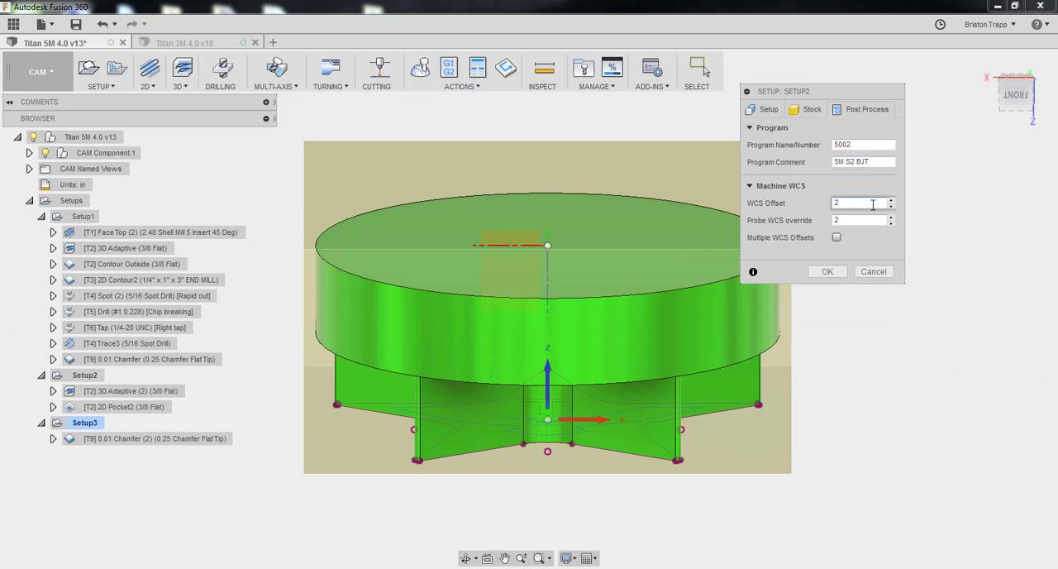
{"action": "left_click", "coordinate": [827, 271]}
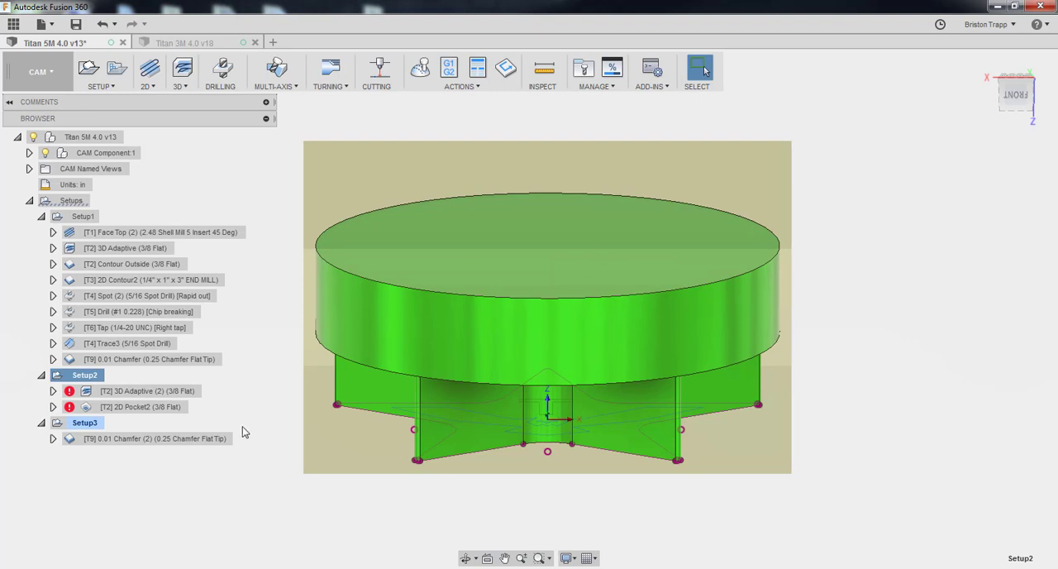
Open Setup2's 3D Adaptive (2) operation for editing and review its tool, feeds, stock contours and heights
{"action": "left_click", "coordinate": [173, 394]}
{"action": "right_click", "coordinate": [173, 393]}
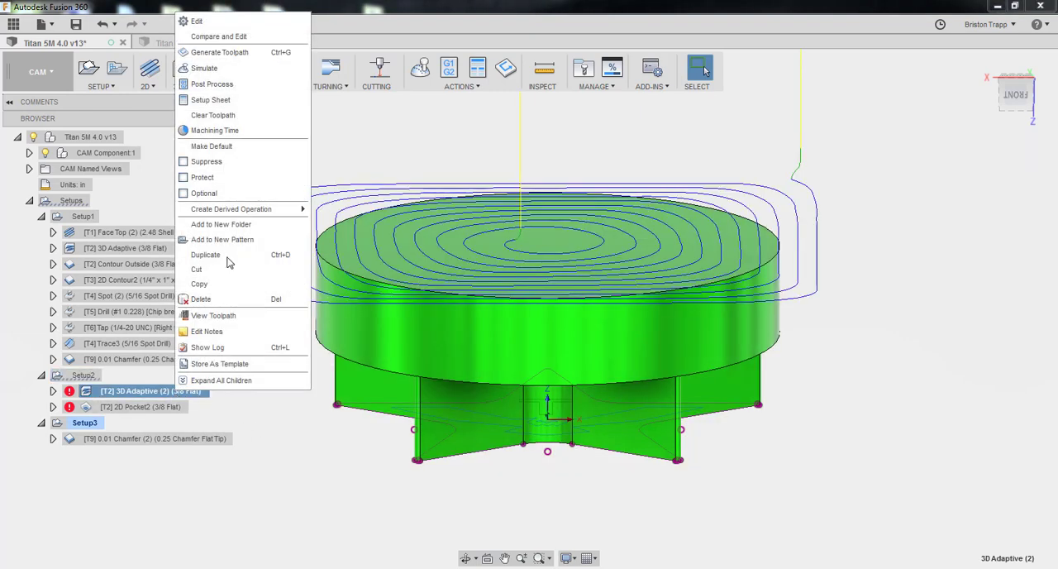
{"action": "left_click", "coordinate": [234, 19]}
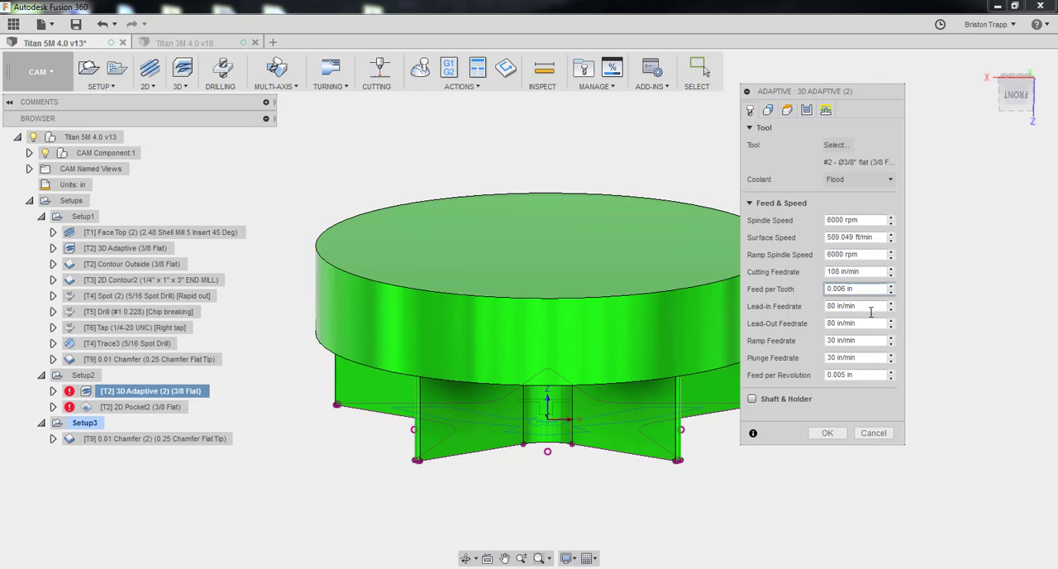
{"action": "left_click", "coordinate": [766, 112]}
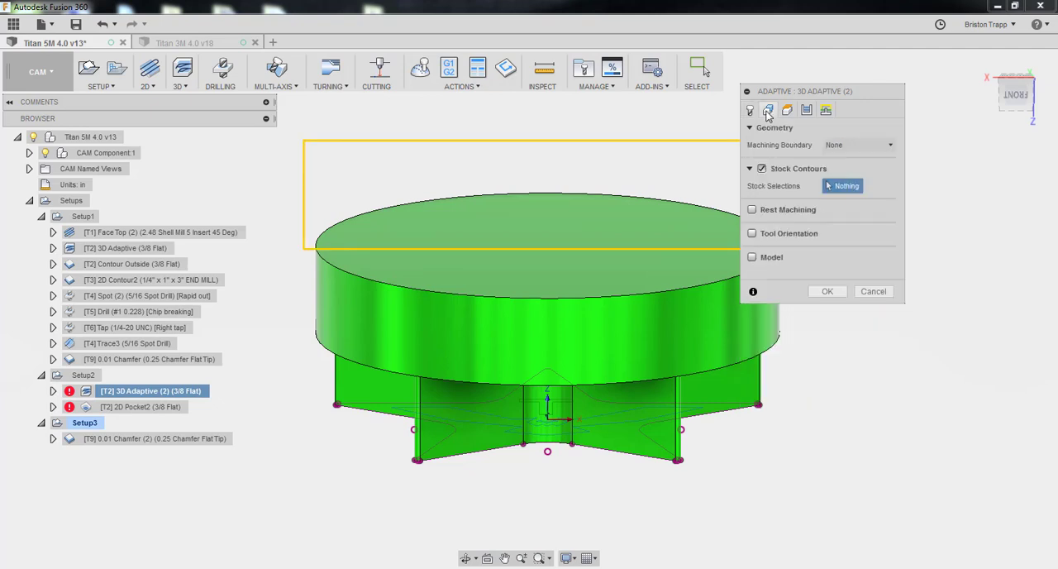
{"action": "left_click", "coordinate": [1027, 97]}
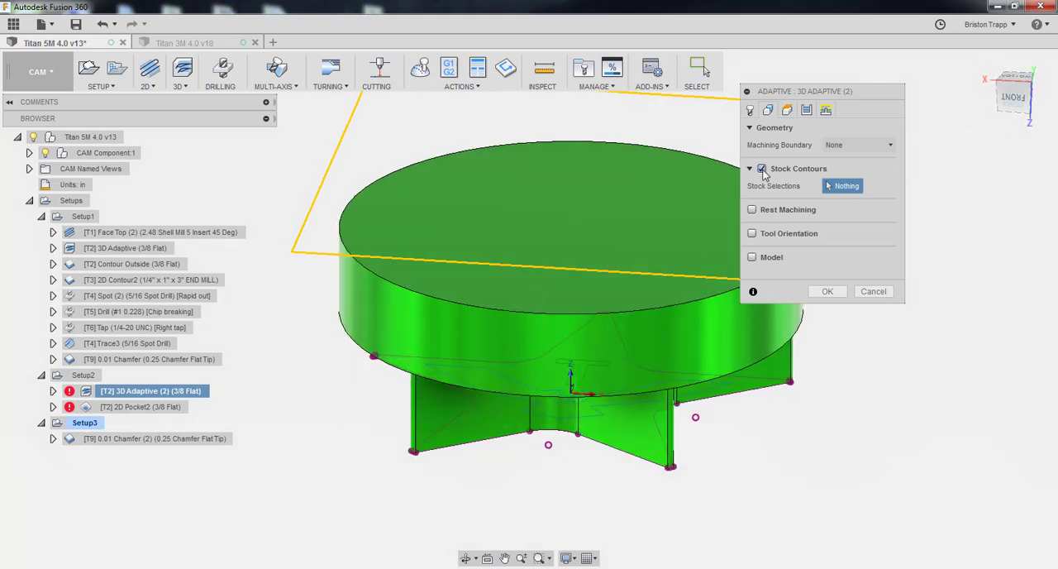
{"action": "left_click", "coordinate": [787, 111]}
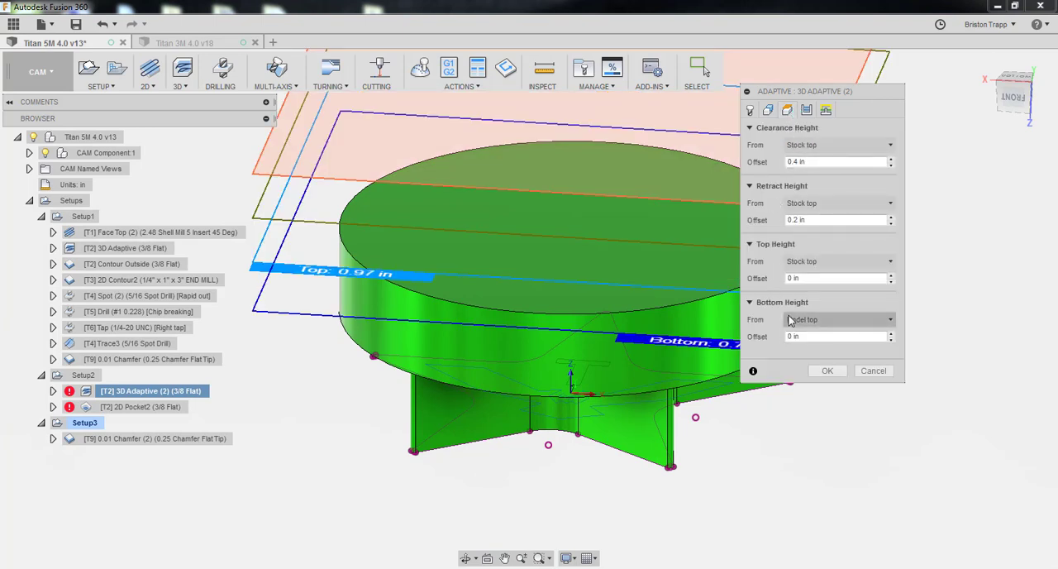
Turn off Machine Cavities for 3D Adaptive (2), check its linking settings, and accept the operation to regenerate its toolpath
{"action": "left_click", "coordinate": [809, 112]}
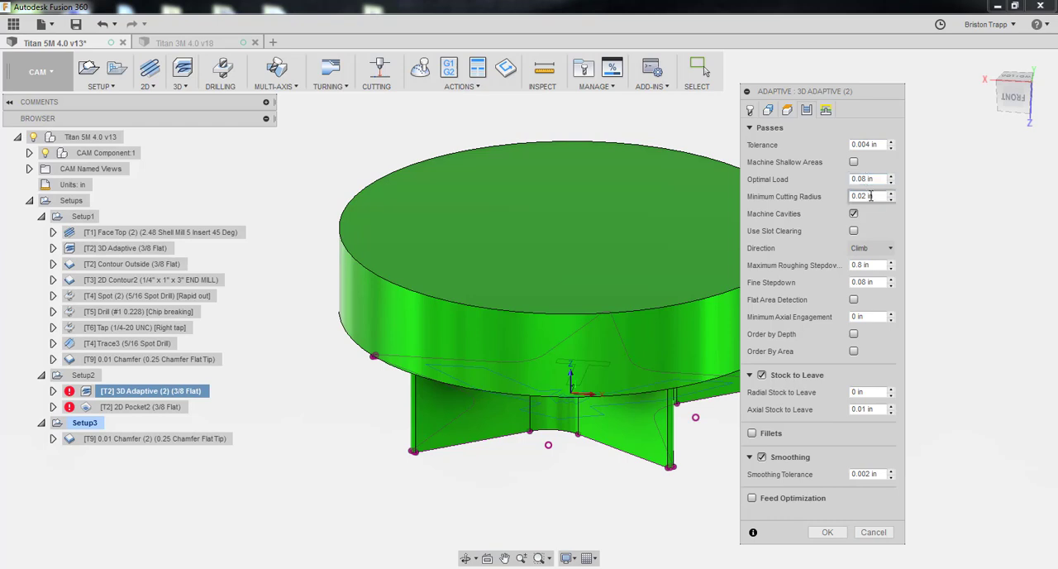
{"action": "left_click", "coordinate": [853, 214]}
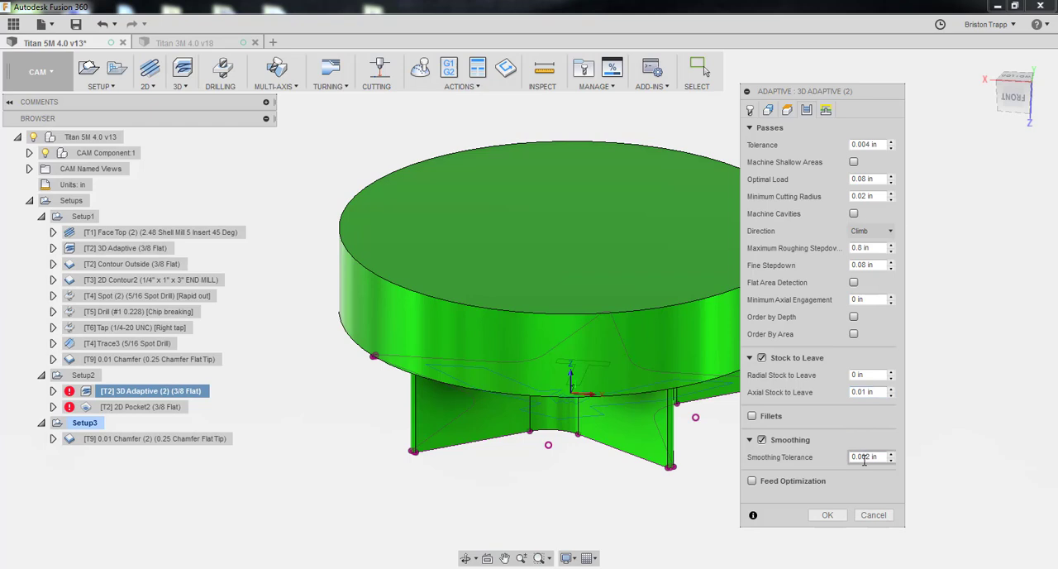
{"action": "left_click", "coordinate": [826, 113]}
{"action": "left_click_drag", "start_coordinate": [849, 96], "coordinate": [846, 72]}
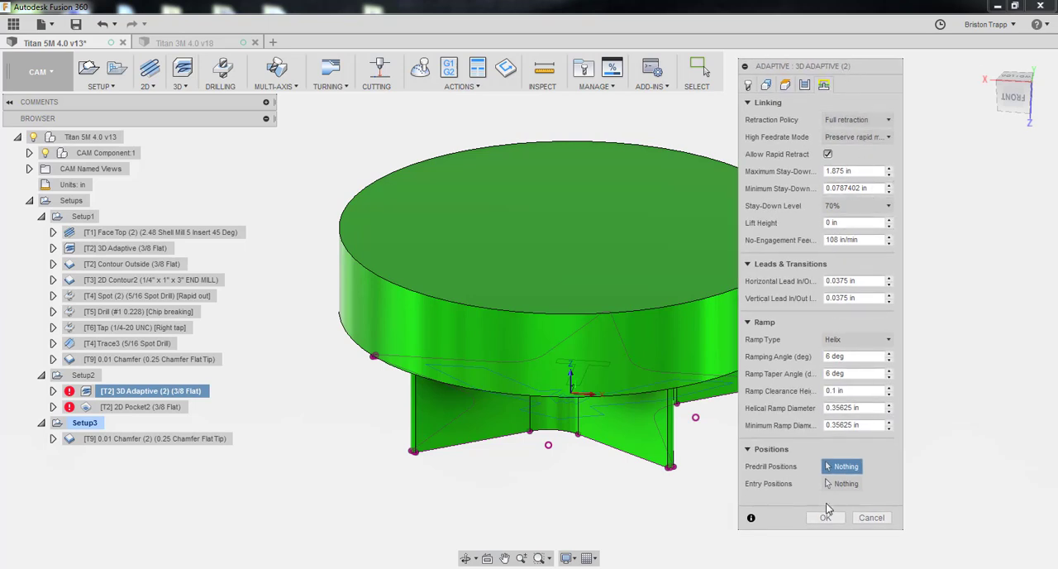
{"action": "left_click", "coordinate": [825, 518]}
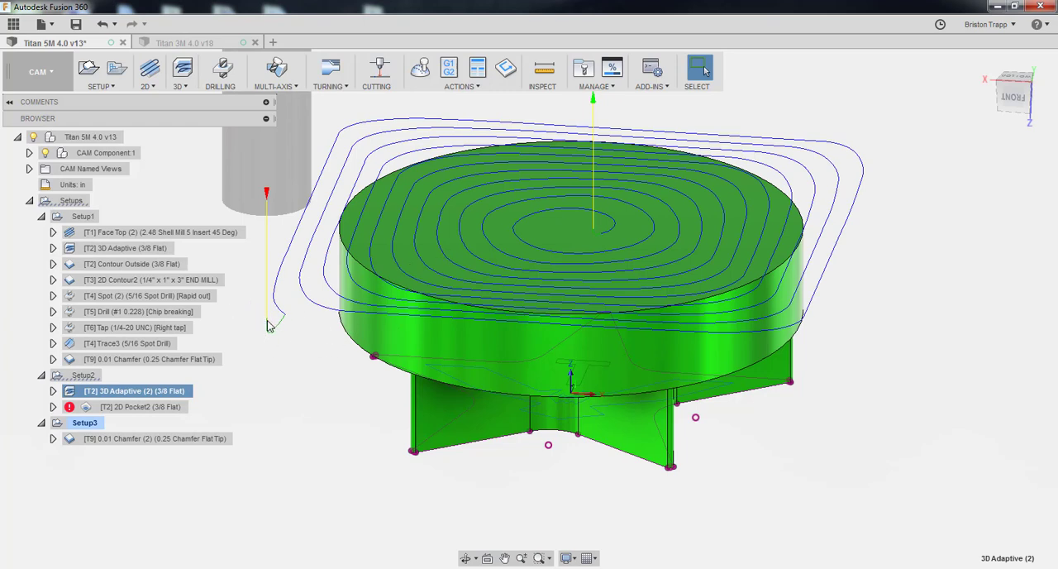
{"action": "left_click", "coordinate": [251, 411]}
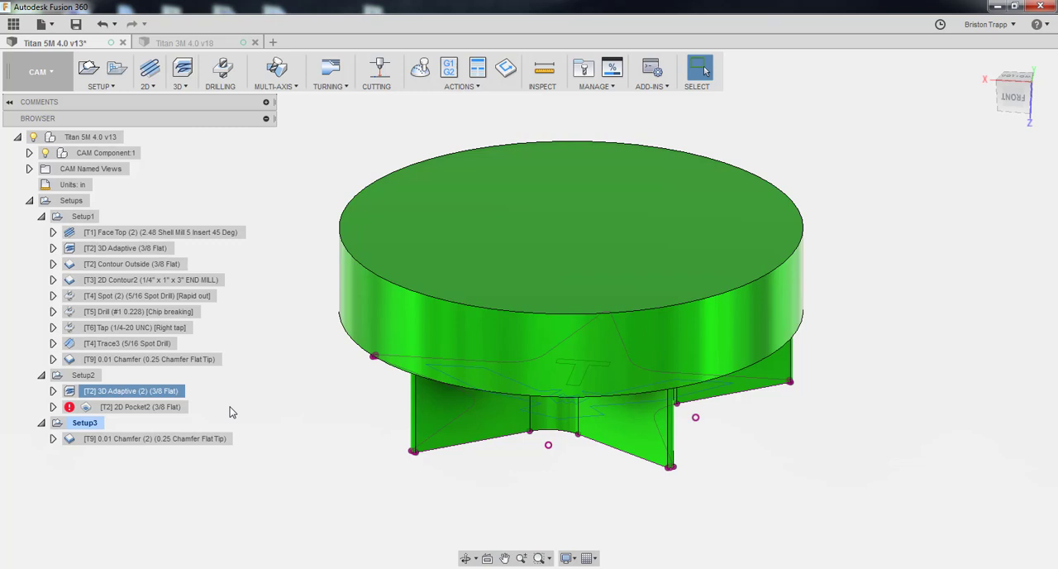
Open Setup2's 2D Pocket2 operation for editing and clear its existing pocket and stock contour selections
{"action": "left_click", "coordinate": [150, 410]}
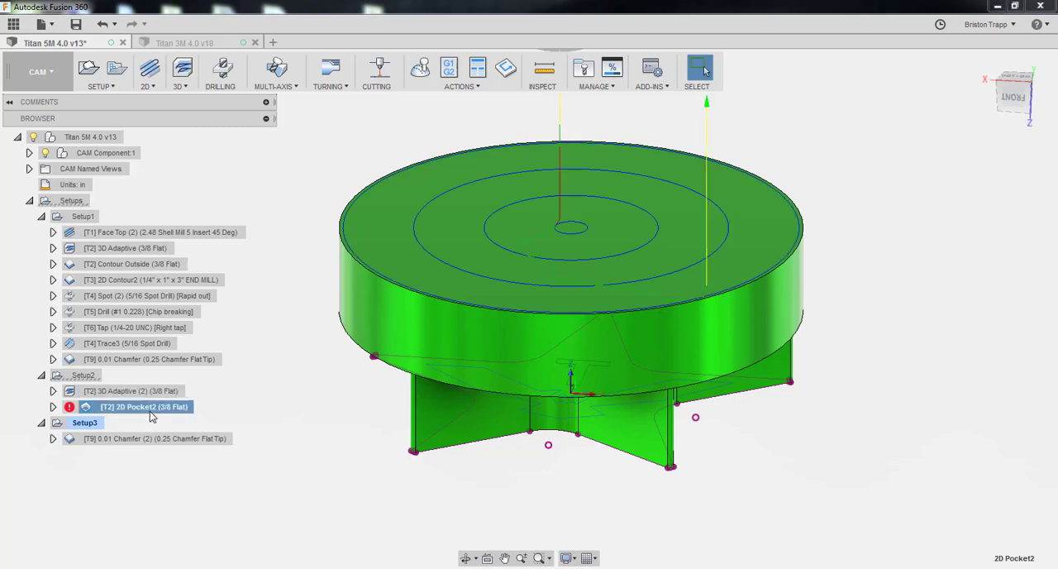
{"action": "right_click", "coordinate": [151, 417]}
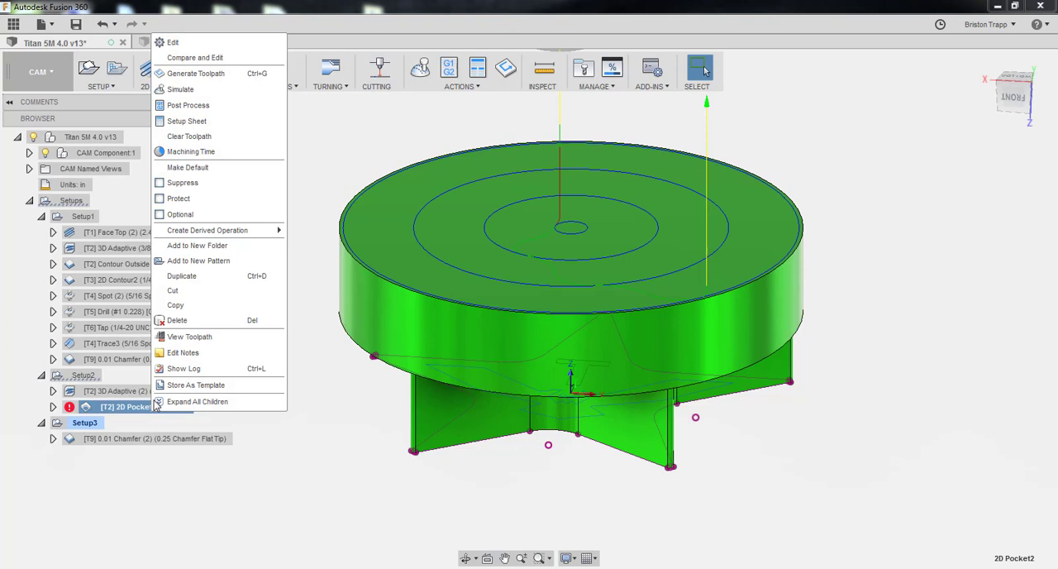
{"action": "left_click", "coordinate": [177, 38]}
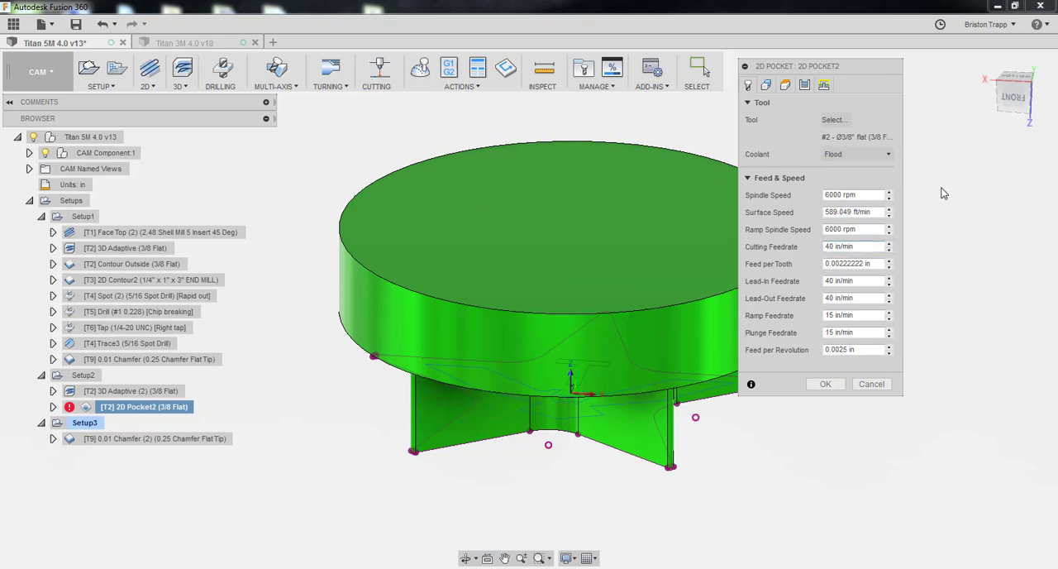
{"action": "left_click", "coordinate": [766, 86]}
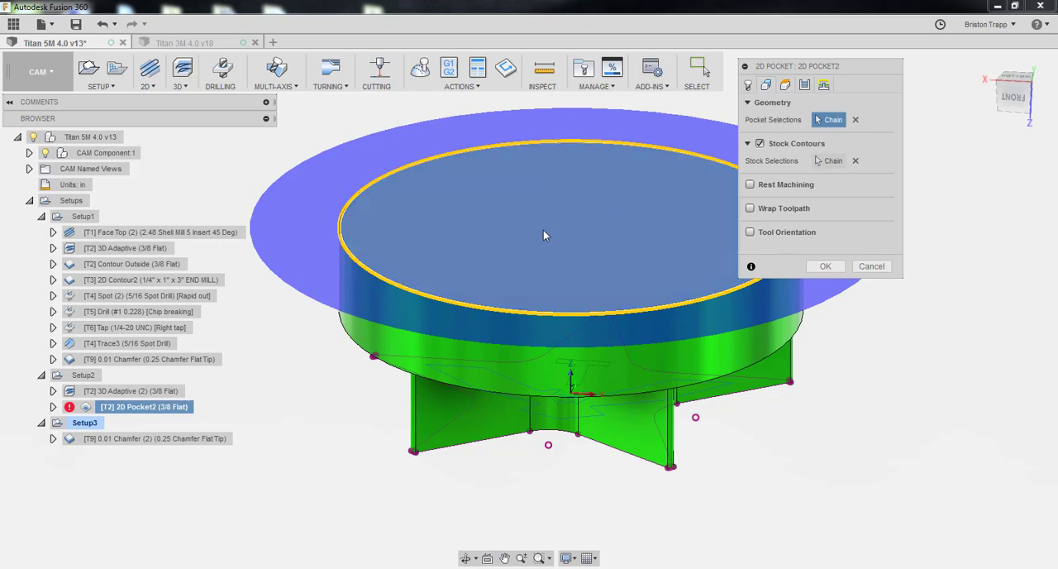
{"action": "left_click", "coordinate": [546, 247]}
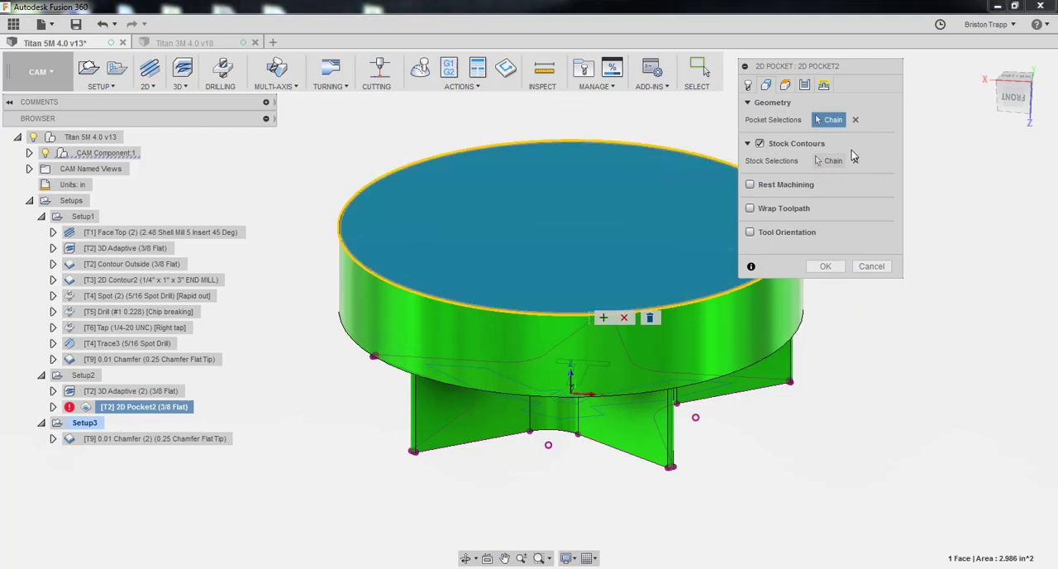
{"action": "left_click", "coordinate": [856, 161]}
{"action": "left_click", "coordinate": [855, 120]}
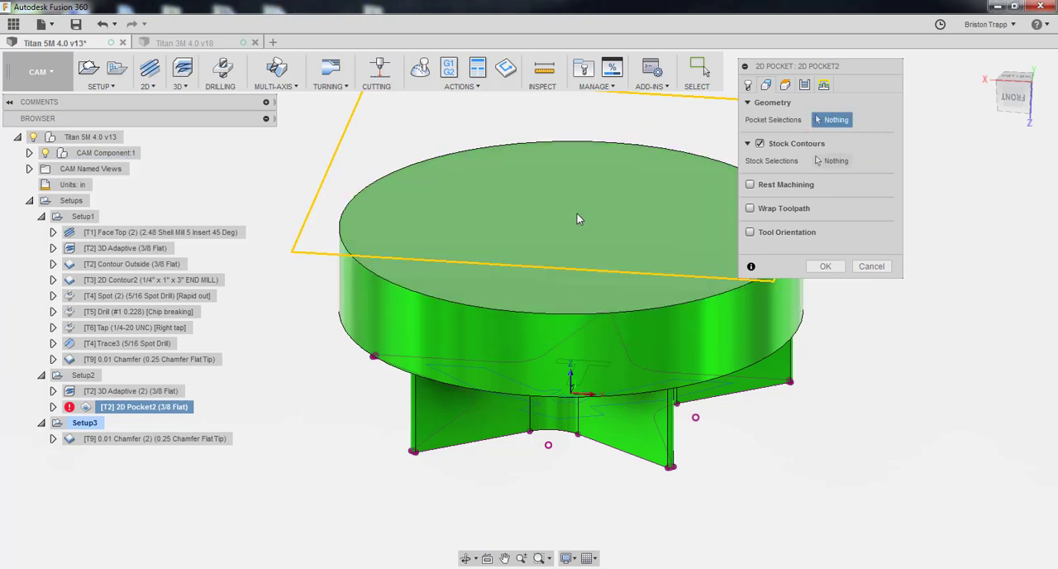
Select the flat circular face as the pocket and its outer edge as the stock contour for 2D Pocket2
{"action": "left_click", "coordinate": [577, 217]}
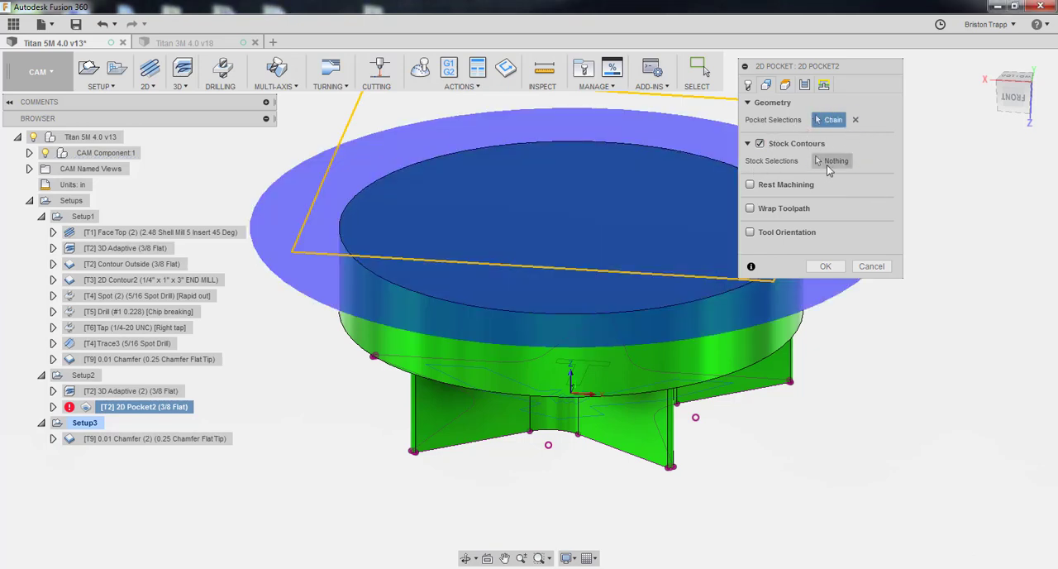
{"action": "left_click", "coordinate": [827, 161]}
{"action": "left_click", "coordinate": [729, 291]}
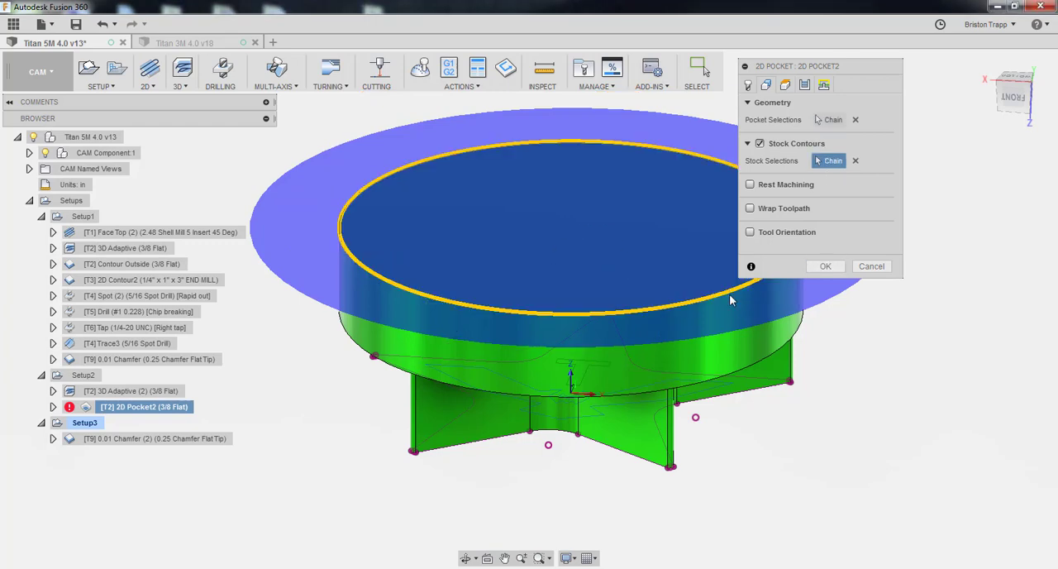
Review the heights, passes and linking settings of 2D Pocket2 and accept the edited operation
{"action": "left_click", "coordinate": [822, 86]}
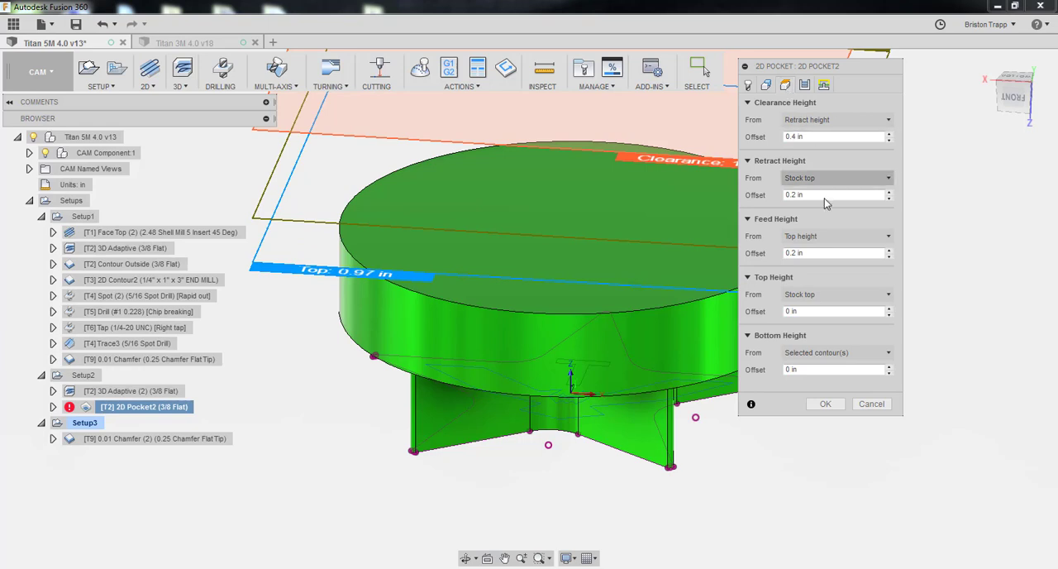
{"action": "left_click", "coordinate": [805, 87]}
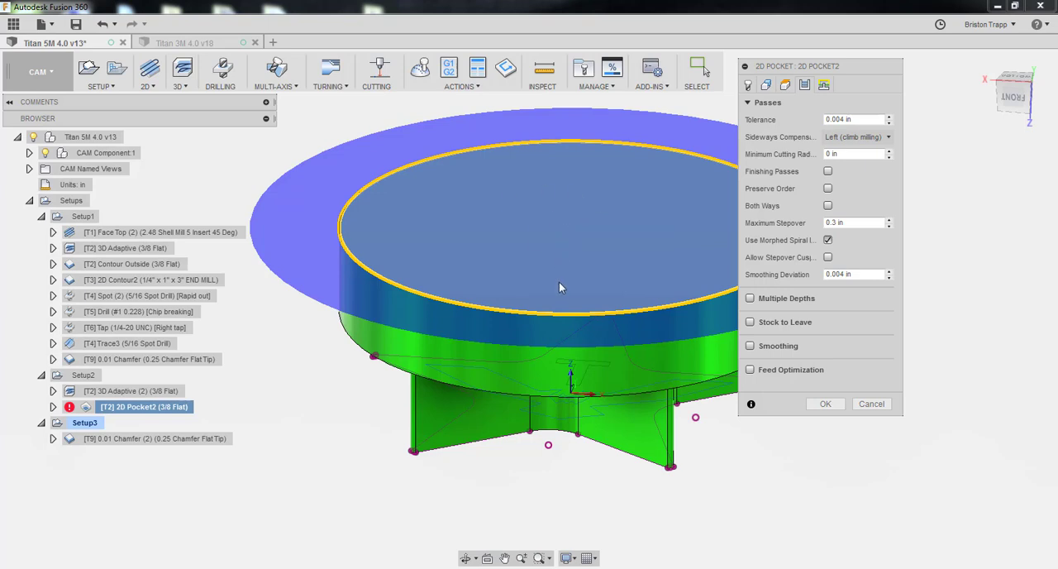
{"action": "left_click", "coordinate": [823, 84]}
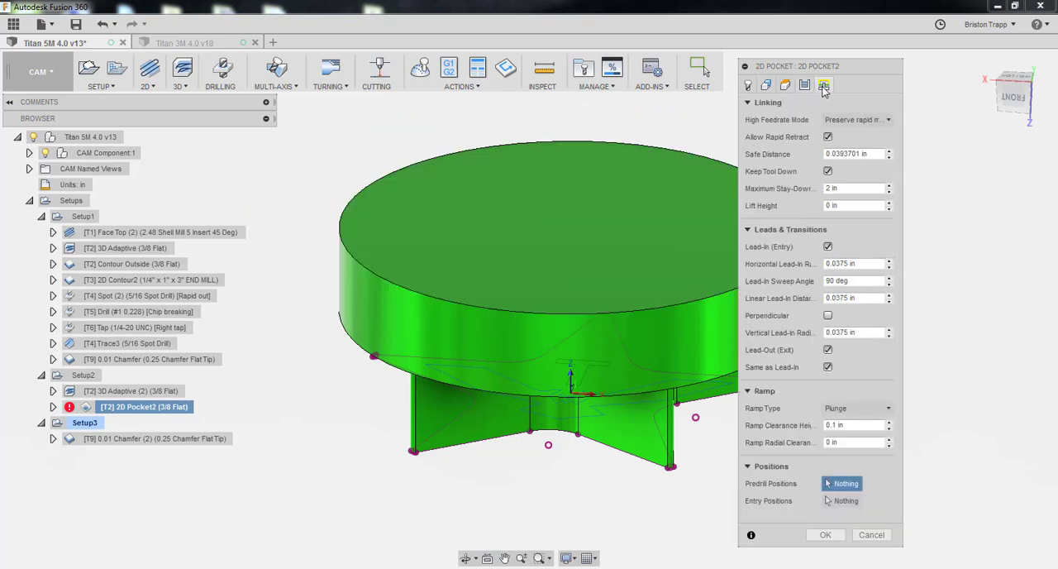
{"action": "left_click_drag", "start_coordinate": [833, 71], "coordinate": [837, 48]}
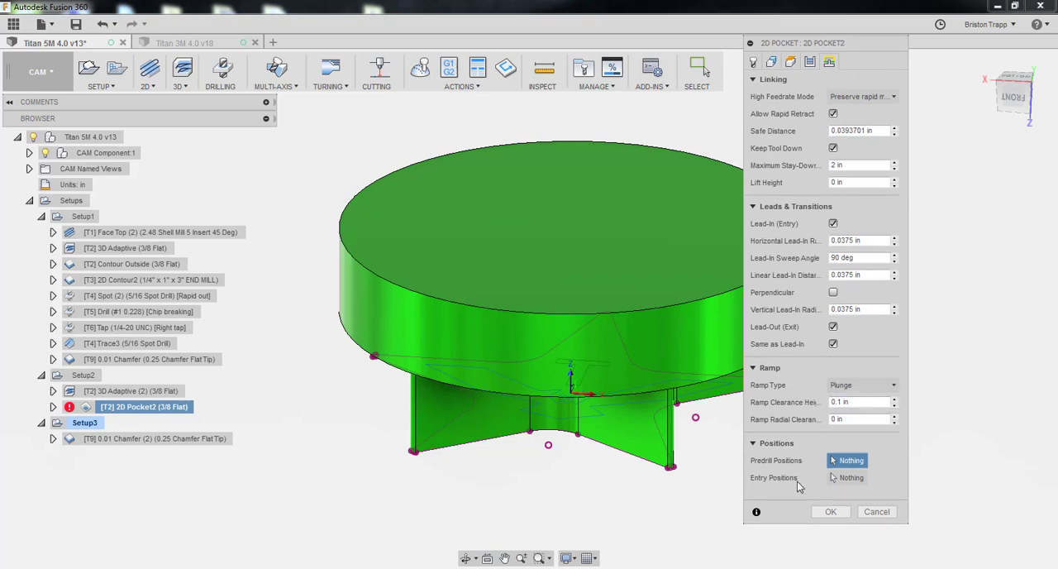
{"action": "left_click", "coordinate": [830, 513]}
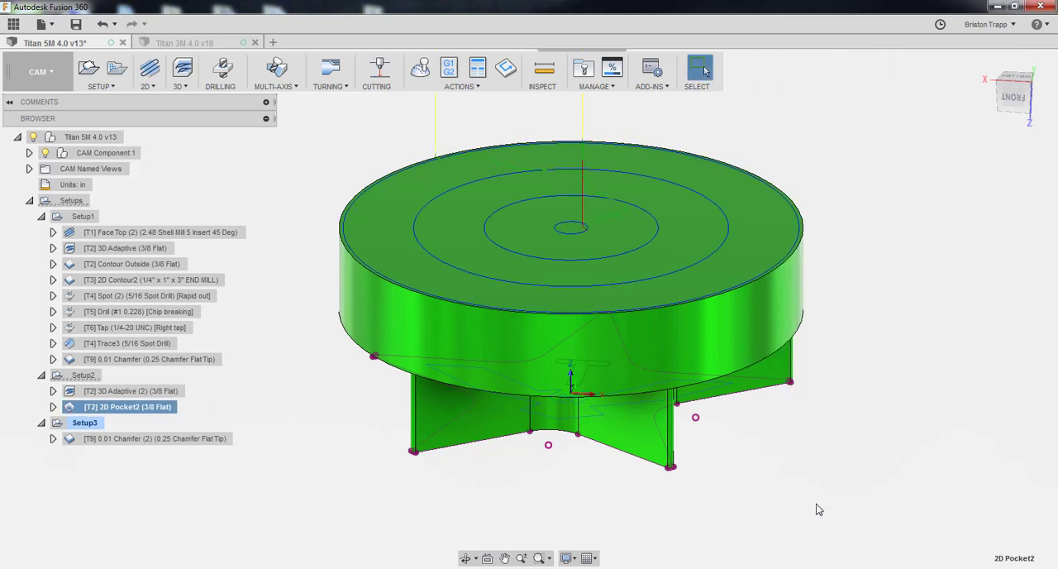
Simulate all of Setup2's operations with the stock hidden and the toolpath shown, speeding up playback, and close the simulation
{"action": "left_click", "coordinate": [95, 379]}
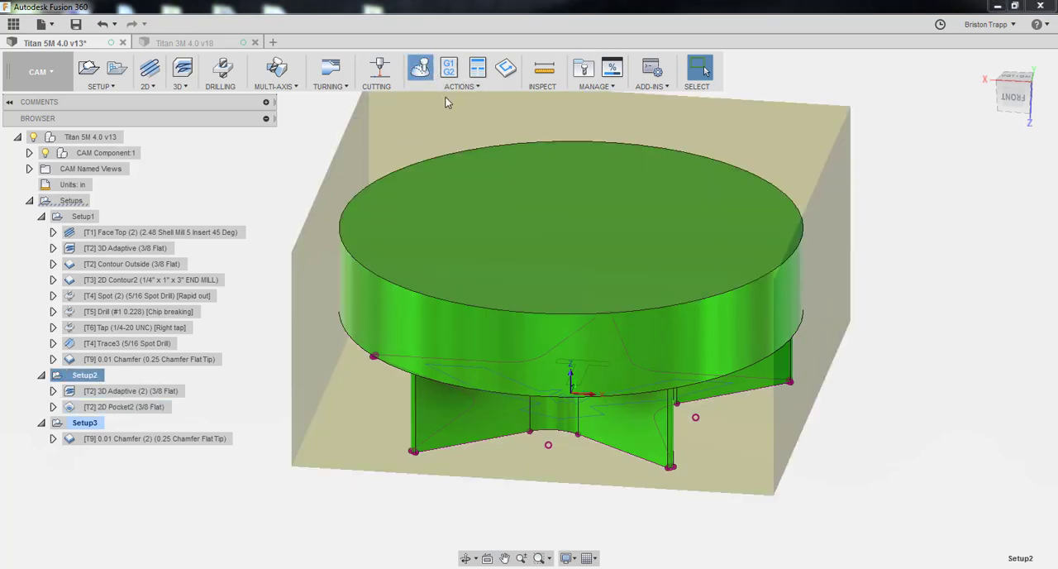
{"action": "left_click", "coordinate": [420, 67]}
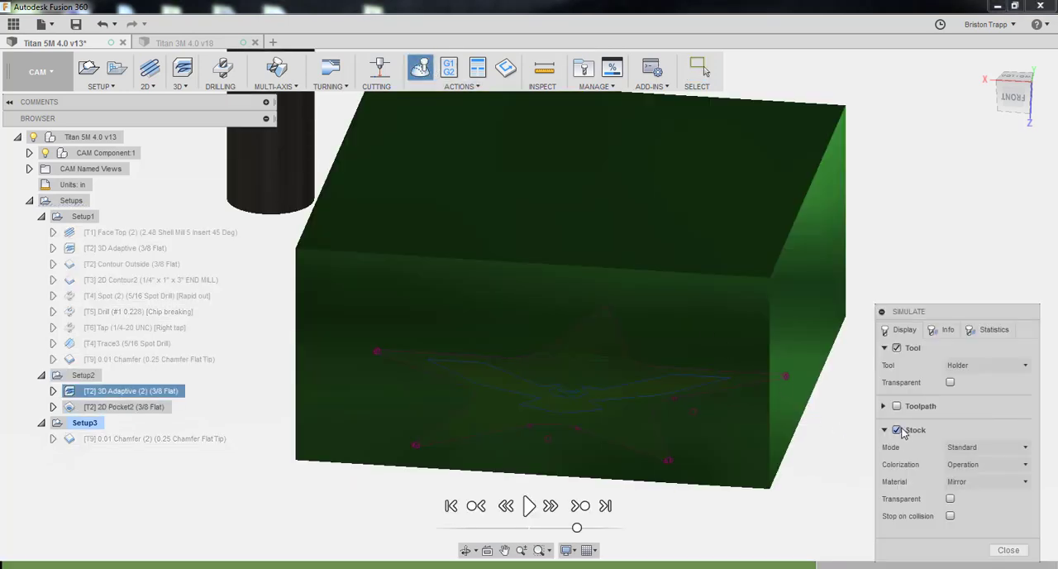
{"action": "left_click", "coordinate": [899, 430]}
{"action": "left_click", "coordinate": [529, 505]}
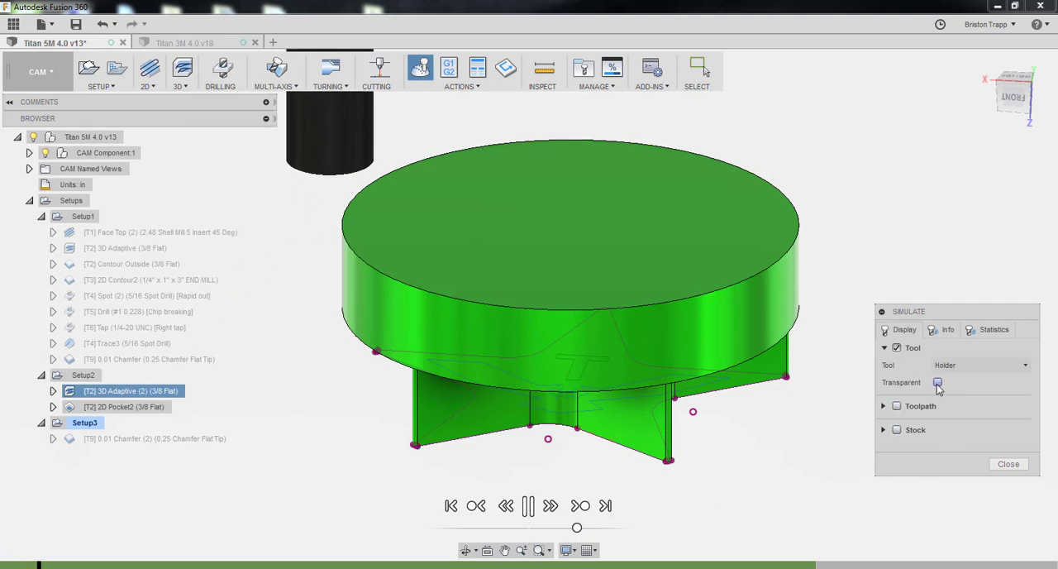
{"action": "left_click", "coordinate": [897, 406]}
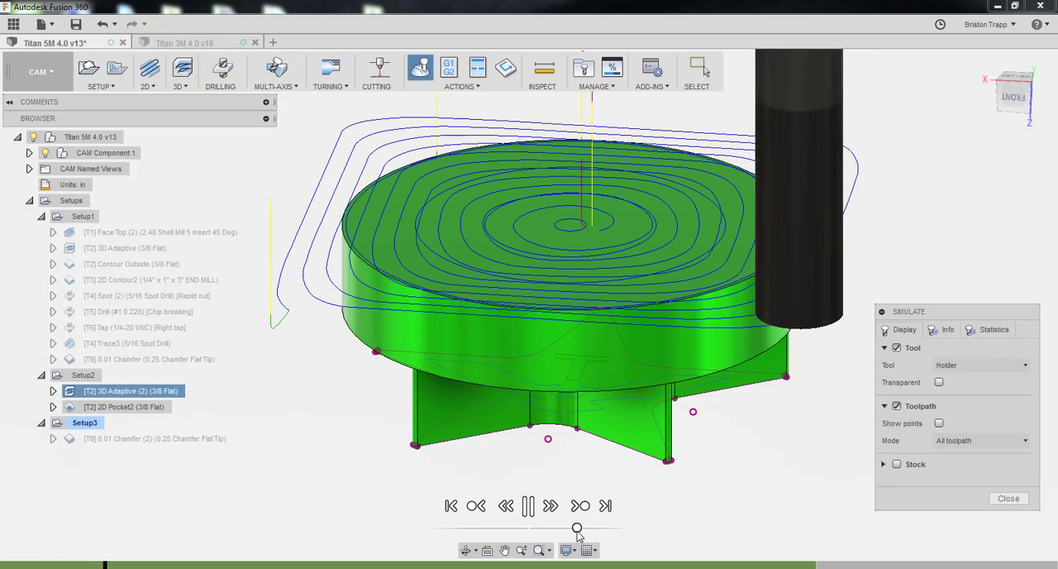
{"action": "mouse_move", "coordinate": [577, 528]}
{"action": "left_mouse_down"}
{"action": "mouse_move", "coordinate": [626, 529]}
{"action": "mouse_move", "coordinate": [610, 529]}
{"action": "left_mouse_up"}
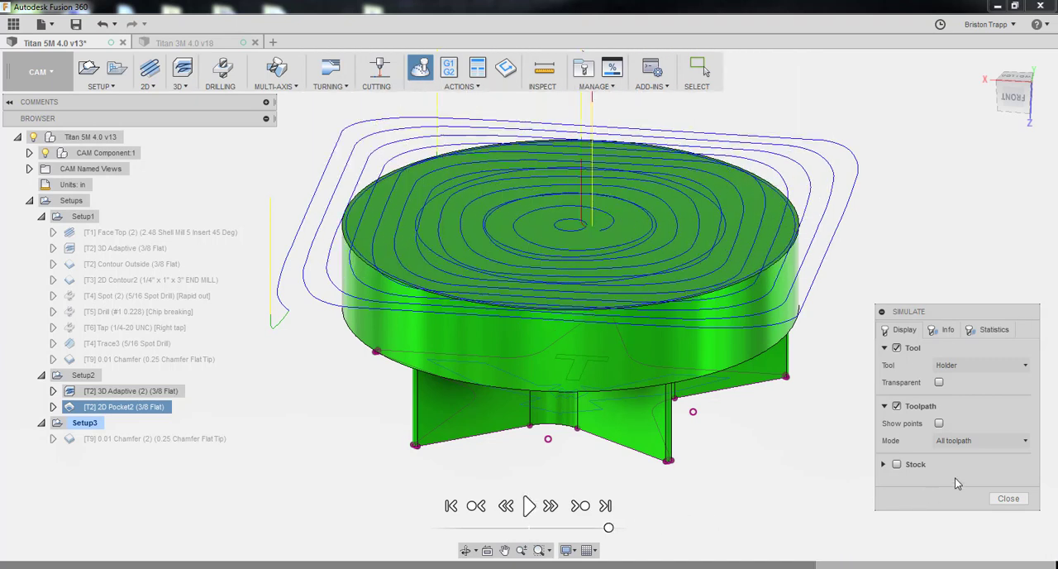
{"action": "left_click", "coordinate": [1008, 497]}
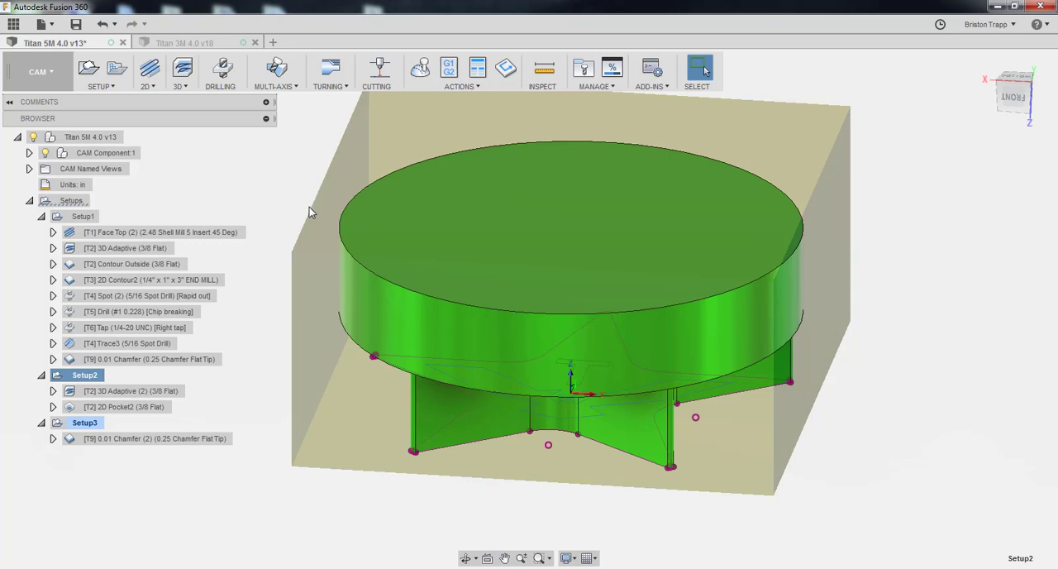
Open Setup3 for editing, check its work coordinate system, and keep the stock mode From solid with the part body
{"action": "left_click", "coordinate": [88, 424]}
{"action": "right_click", "coordinate": [89, 427]}
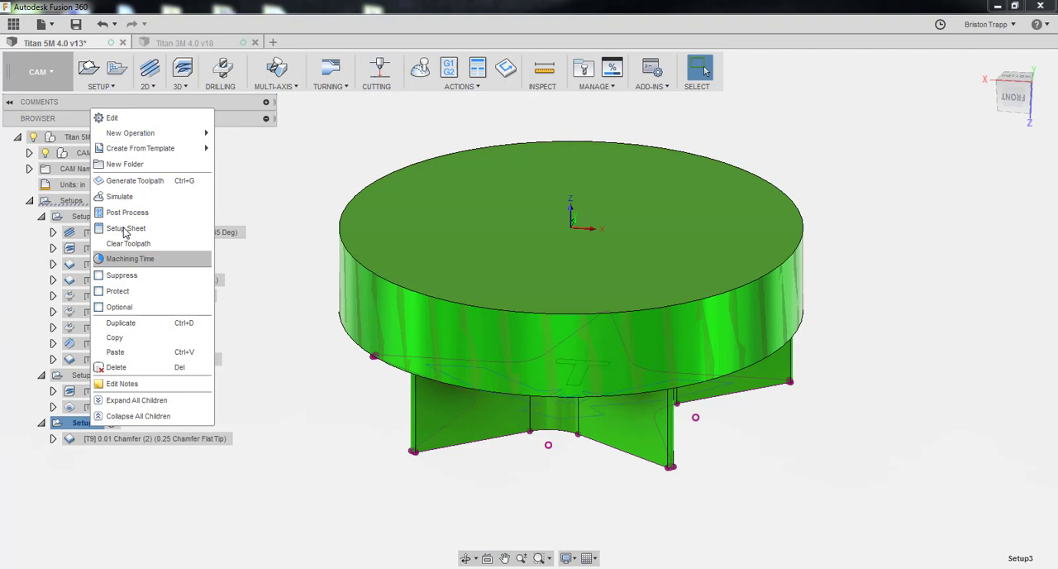
{"action": "left_click", "coordinate": [152, 120]}
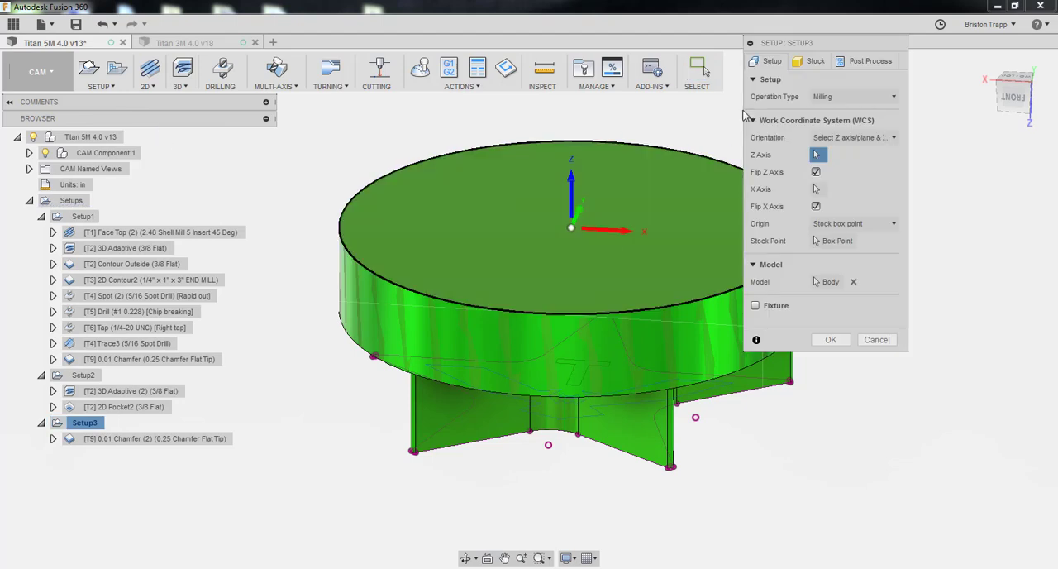
{"action": "left_click", "coordinate": [809, 63]}
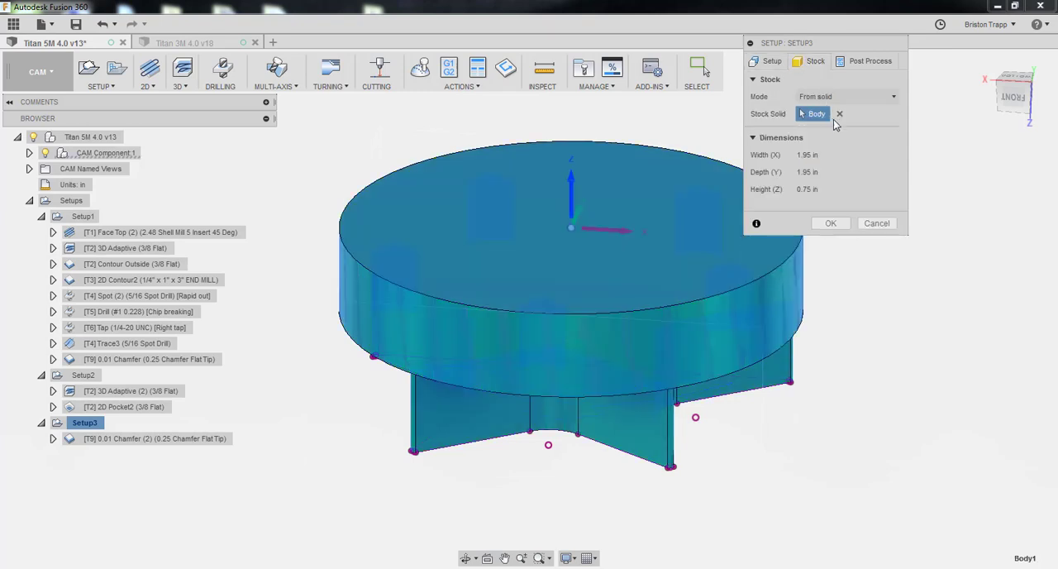
{"action": "left_click", "coordinate": [852, 97]}
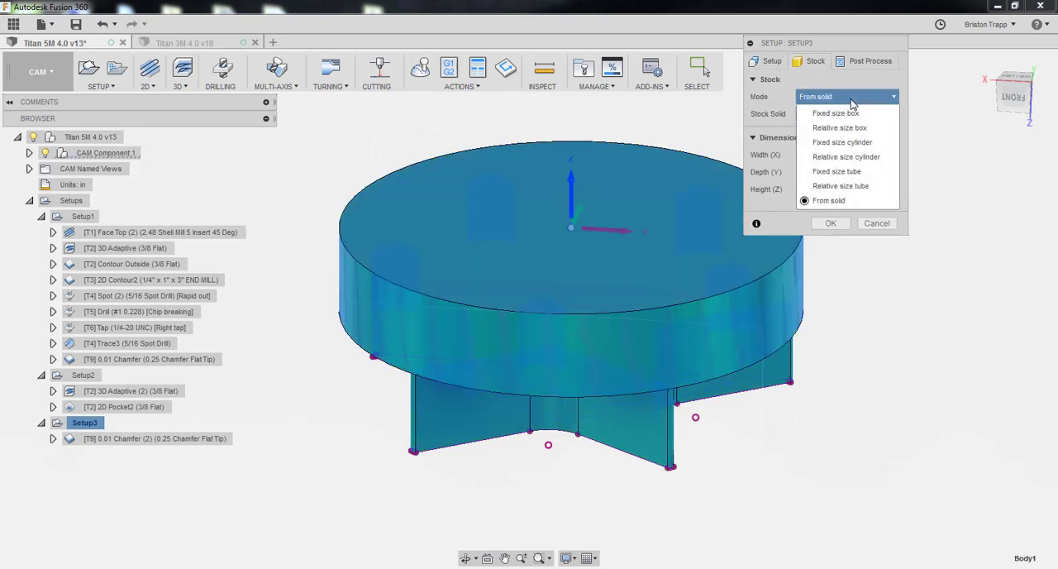
{"action": "left_click", "coordinate": [829, 201]}
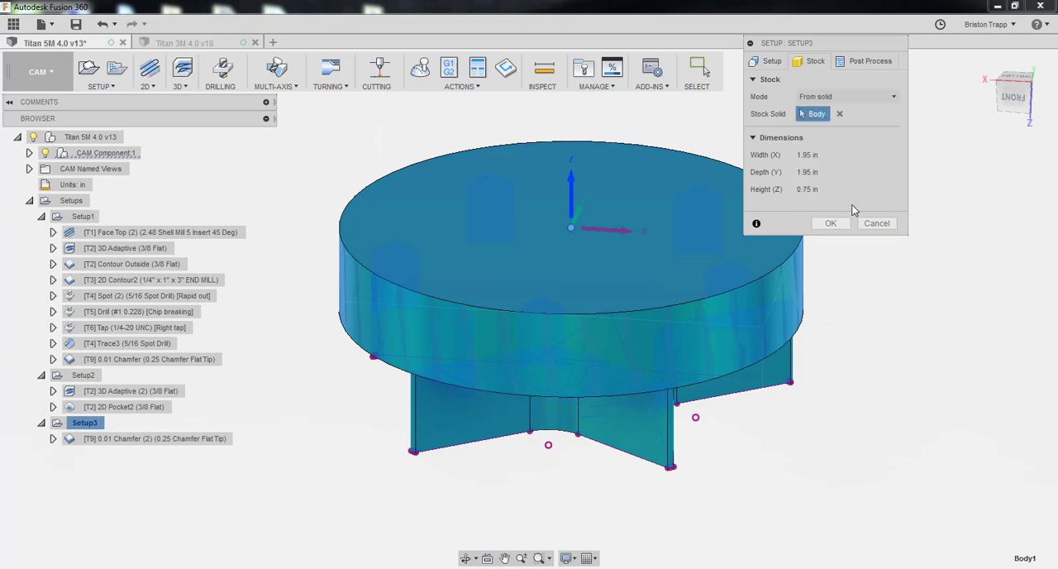
{"action": "left_click", "coordinate": [699, 291]}
Review Setup3's program number, program comment, WCS offset and probe WCS override in the post-process settings
{"action": "left_click", "coordinate": [851, 66]}
{"action": "left_click", "coordinate": [873, 95]}
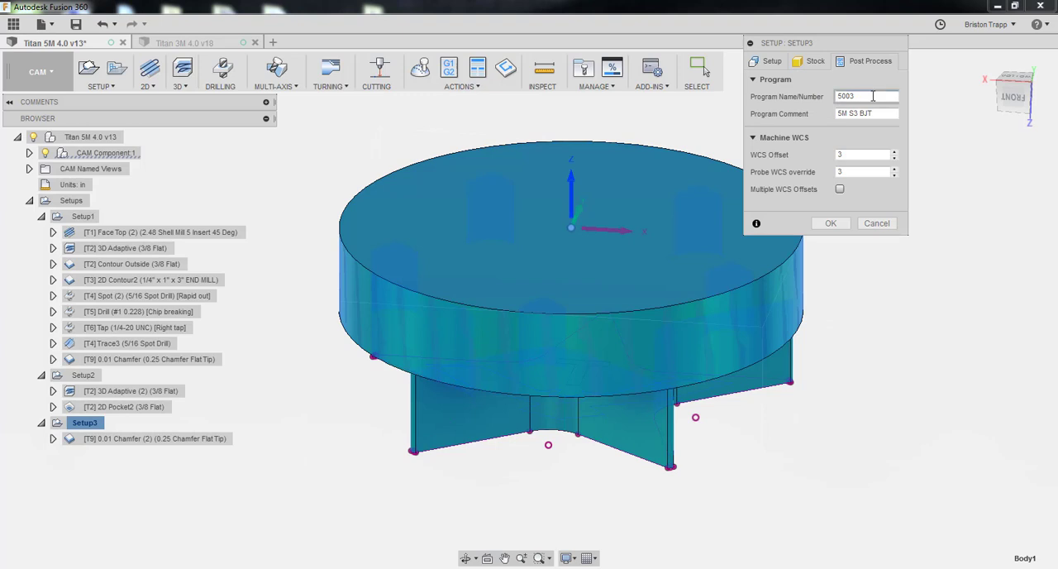
{"action": "left_click", "coordinate": [860, 155]}
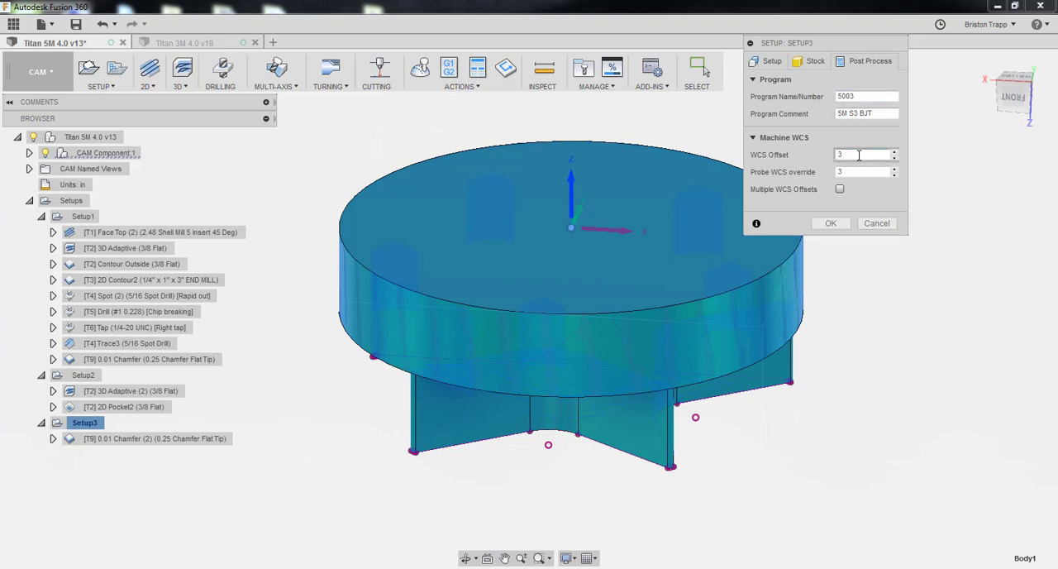
{"action": "left_click", "coordinate": [860, 167]}
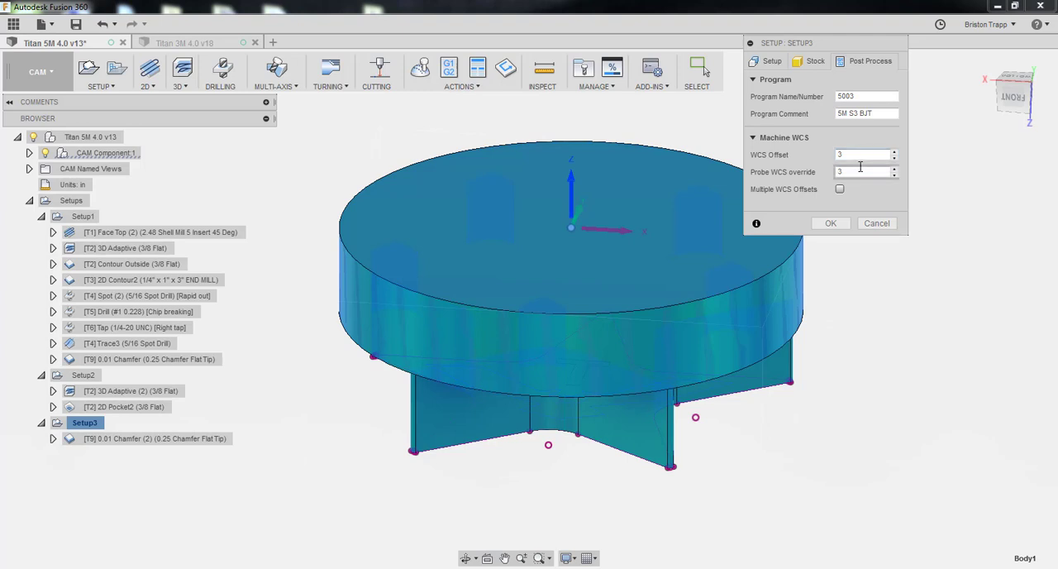
Check the axis directions and origin of Setup3's work coordinate system around the part and accept the setup
{"action": "left_click", "coordinate": [774, 62]}
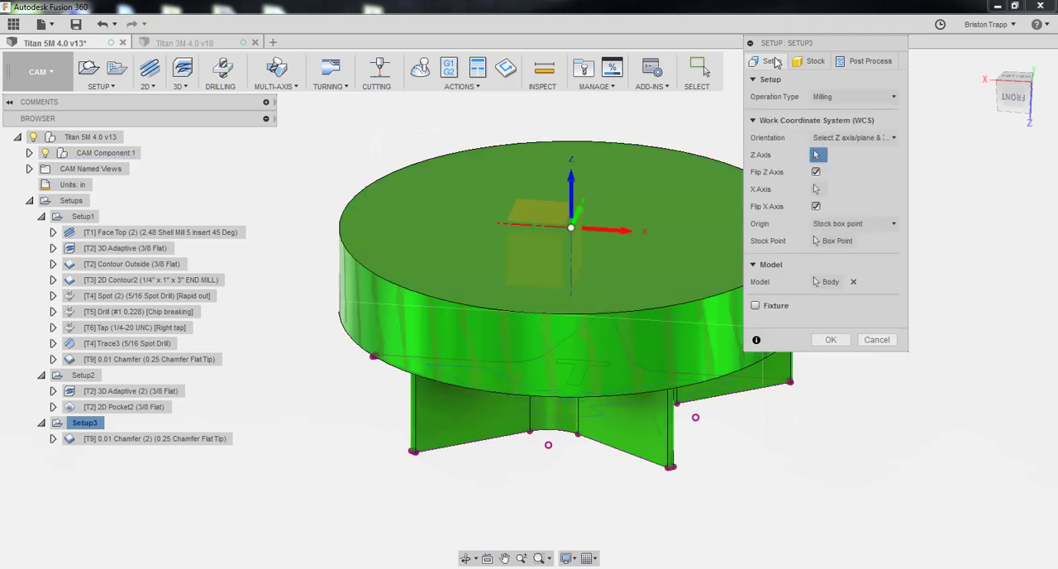
{"action": "left_click", "coordinate": [999, 98]}
{"action": "mouse_move", "coordinate": [1002, 76]}
{"action": "left_mouse_down"}
{"action": "mouse_move", "coordinate": [1002, 109]}
{"action": "mouse_move", "coordinate": [985, 90]}
{"action": "left_mouse_up"}
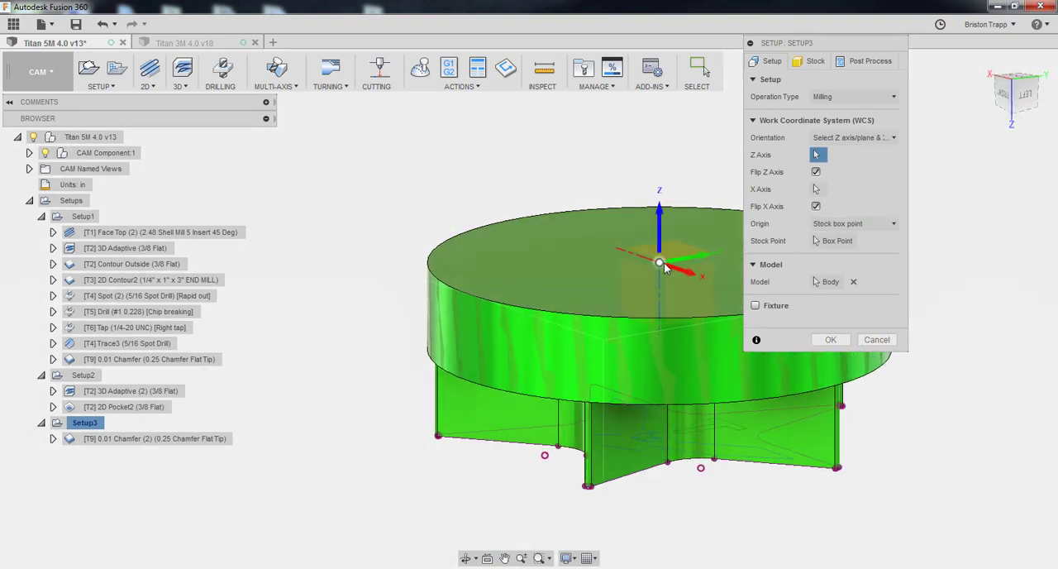
{"action": "mouse_move", "coordinate": [1006, 95]}
{"action": "left_mouse_down"}
{"action": "mouse_move", "coordinate": [1034, 116]}
{"action": "mouse_move", "coordinate": [1045, 84]}
{"action": "mouse_move", "coordinate": [1045, 114]}
{"action": "left_mouse_up"}
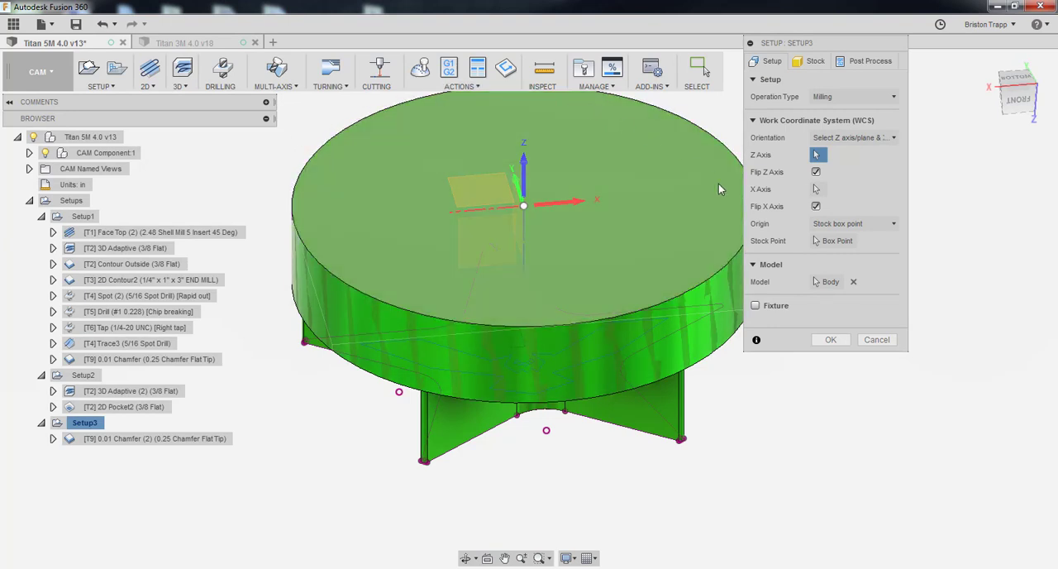
{"action": "left_click", "coordinate": [832, 340]}
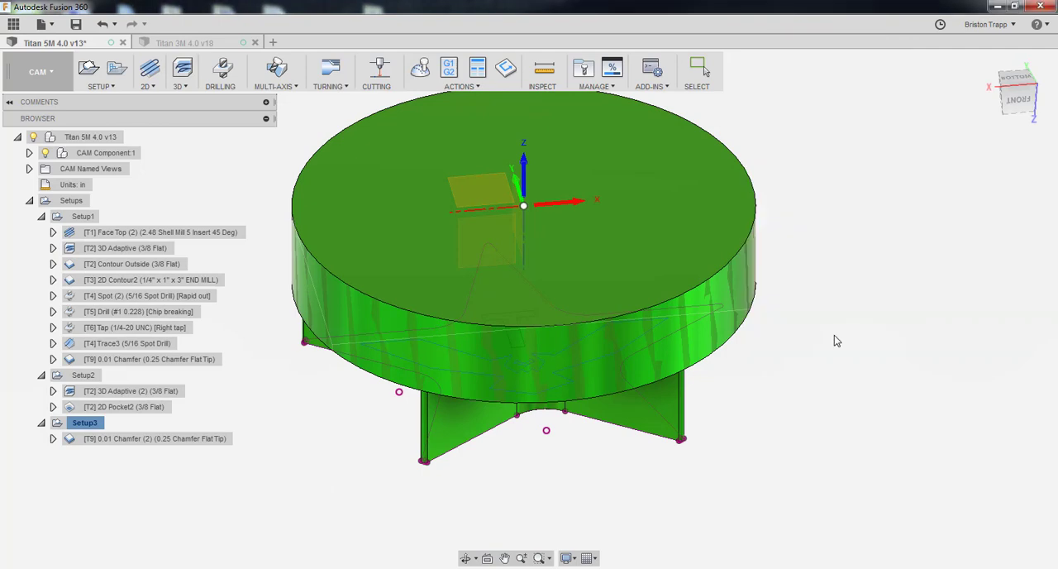
Review the tool, contour, heights, passes and linking settings of 0.01 Chamfer (2) and accept the operation to regenerate its toolpath
{"action": "left_click", "coordinate": [192, 439]}
{"action": "right_click", "coordinate": [193, 439]}
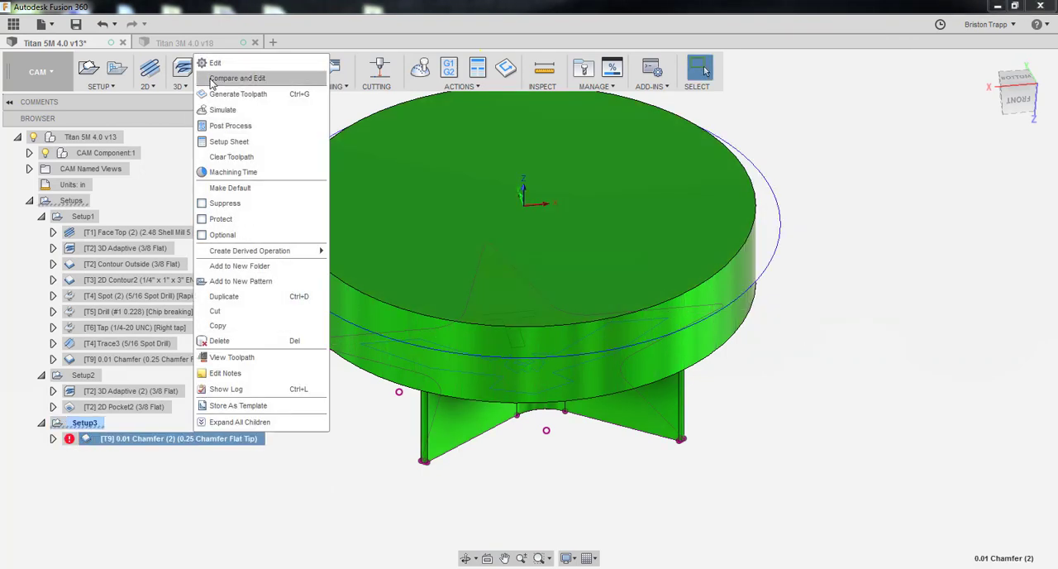
{"action": "left_click", "coordinate": [211, 65]}
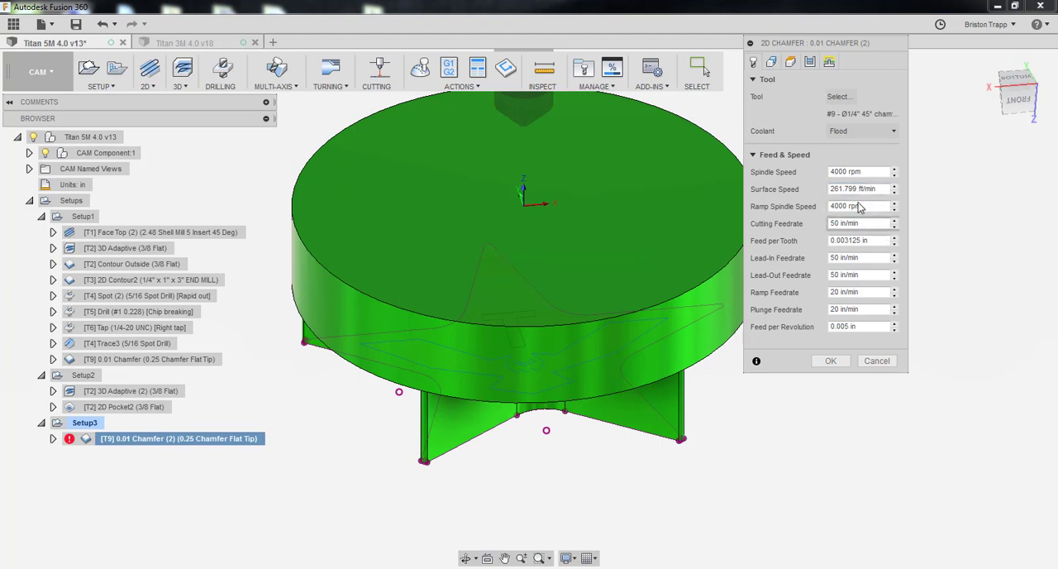
{"action": "left_click", "coordinate": [775, 63]}
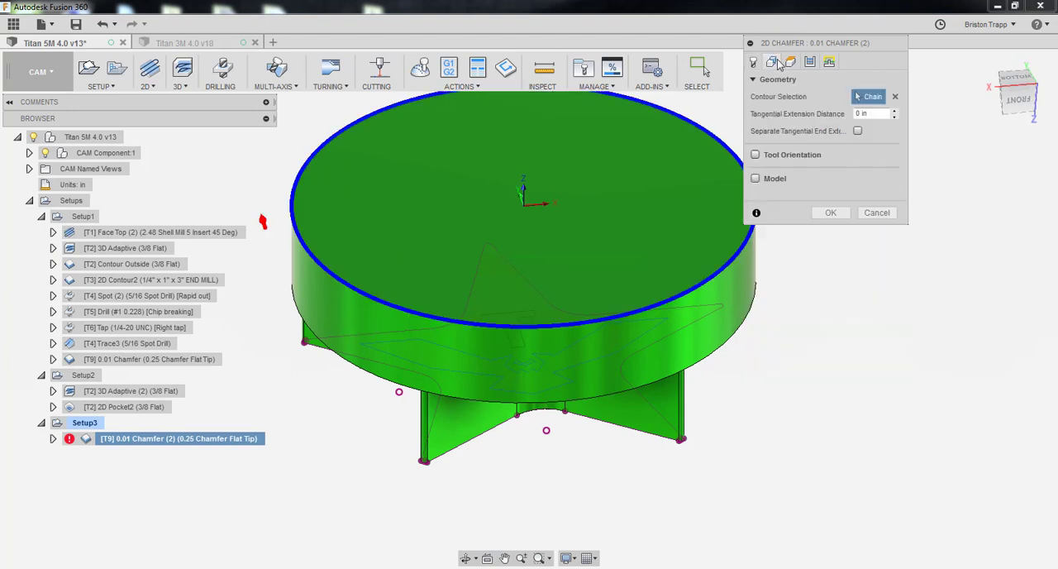
{"action": "left_click", "coordinate": [790, 63]}
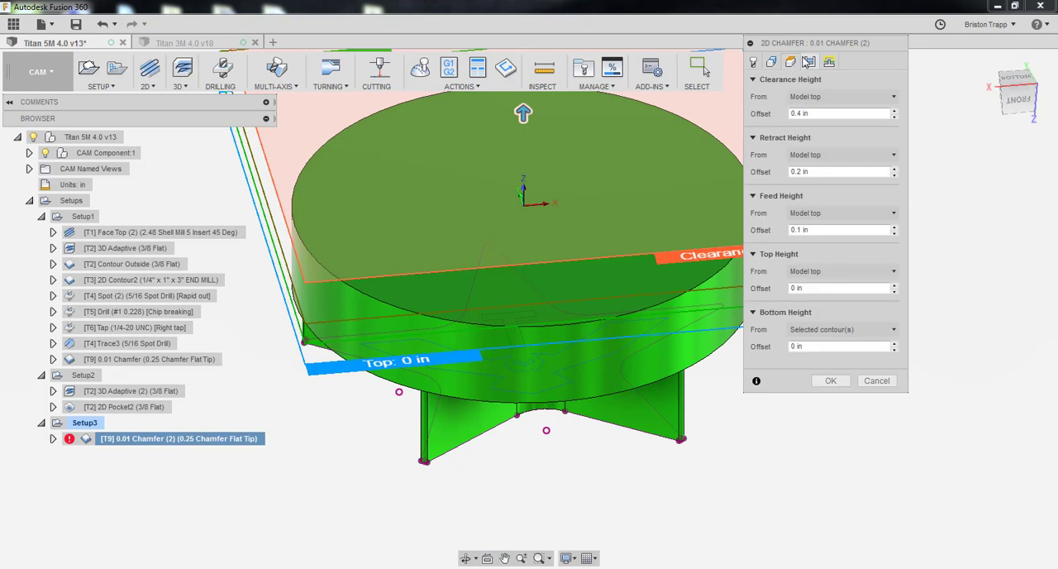
{"action": "left_click", "coordinate": [810, 63]}
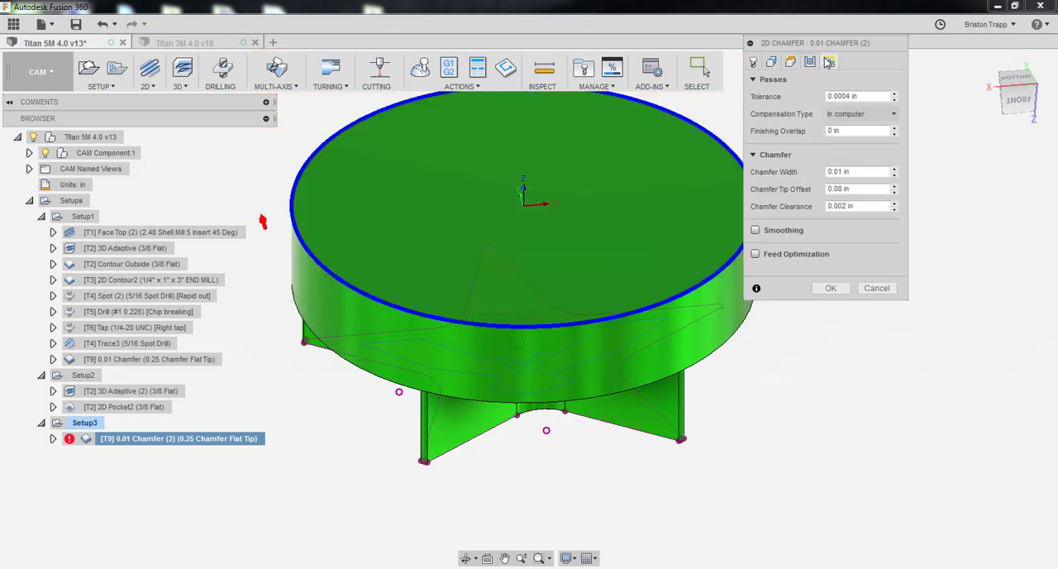
{"action": "left_click", "coordinate": [829, 63]}
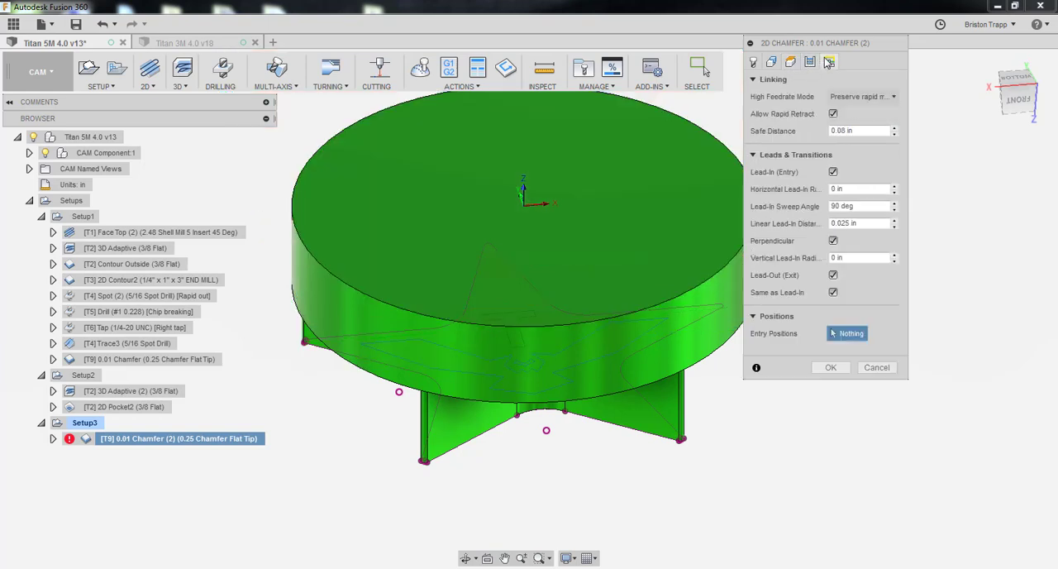
{"action": "left_click", "coordinate": [844, 368]}
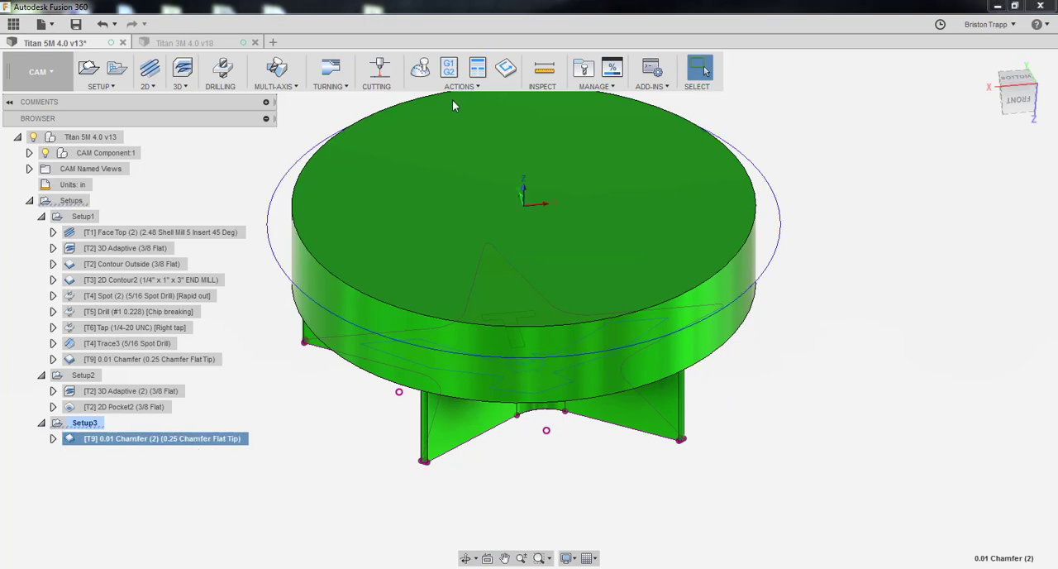
Simulate 0.01 Chamfer (2), inspect closely where the chamfer tool meets the disc's edge, and close the simulation
{"action": "left_click", "coordinate": [420, 68]}
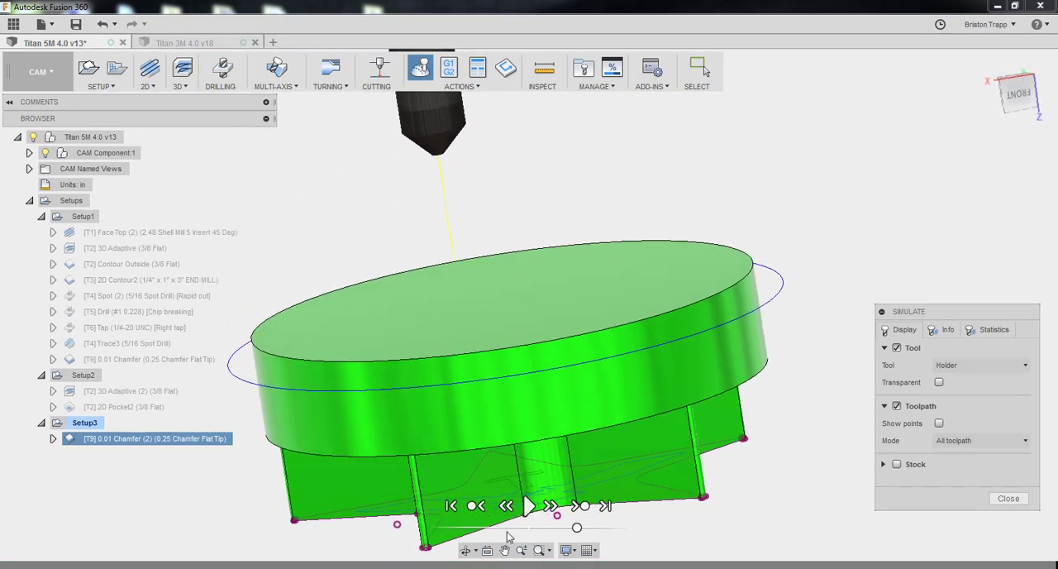
{"action": "left_click", "coordinate": [527, 507]}
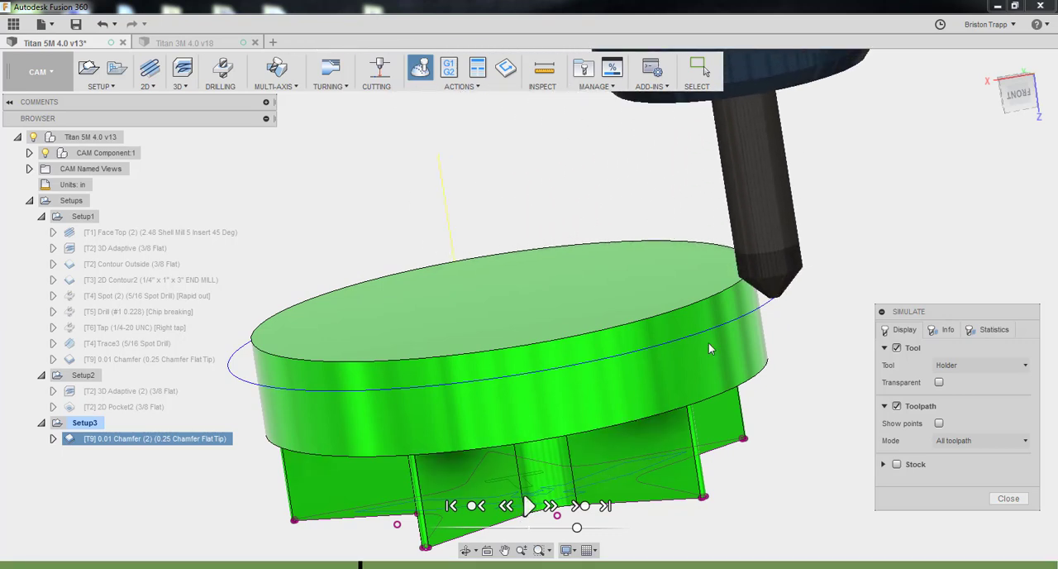
{"action": "middle_click_drag", "start_coordinate": [709, 343], "coordinate": [772, 273], "text": "shift"}
{"action": "scroll", "coordinate": [765, 266], "scroll_direction": "down", "scroll_amount": 2}
{"action": "scroll", "coordinate": [760, 300], "scroll_direction": "down", "scroll_amount": 2}
{"action": "scroll", "coordinate": [731, 304], "scroll_direction": "up", "scroll_amount": 4}
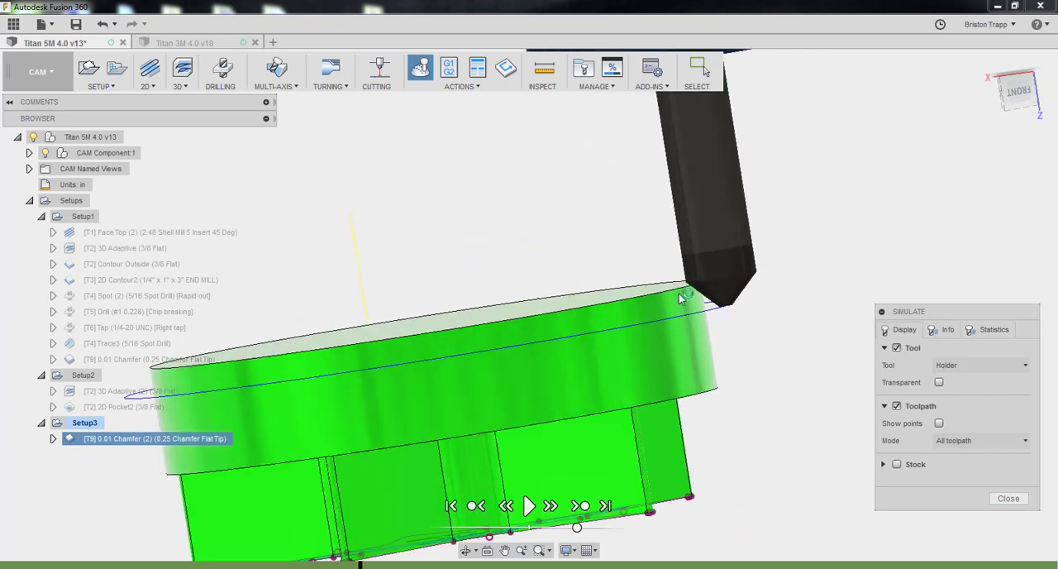
{"action": "scroll", "coordinate": [680, 297], "scroll_direction": "up", "scroll_amount": 3}
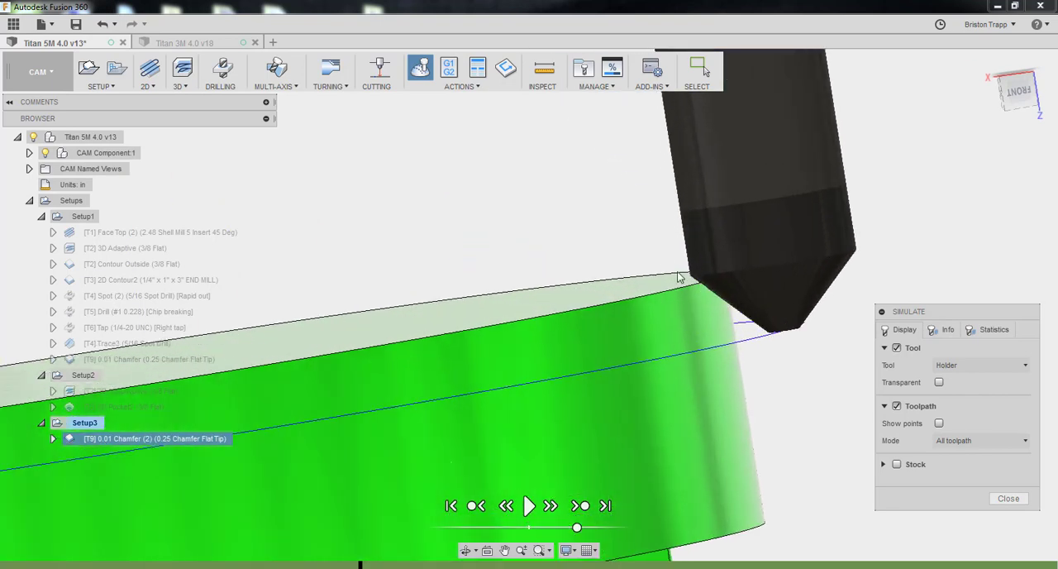
{"action": "left_click", "coordinate": [1009, 499]}
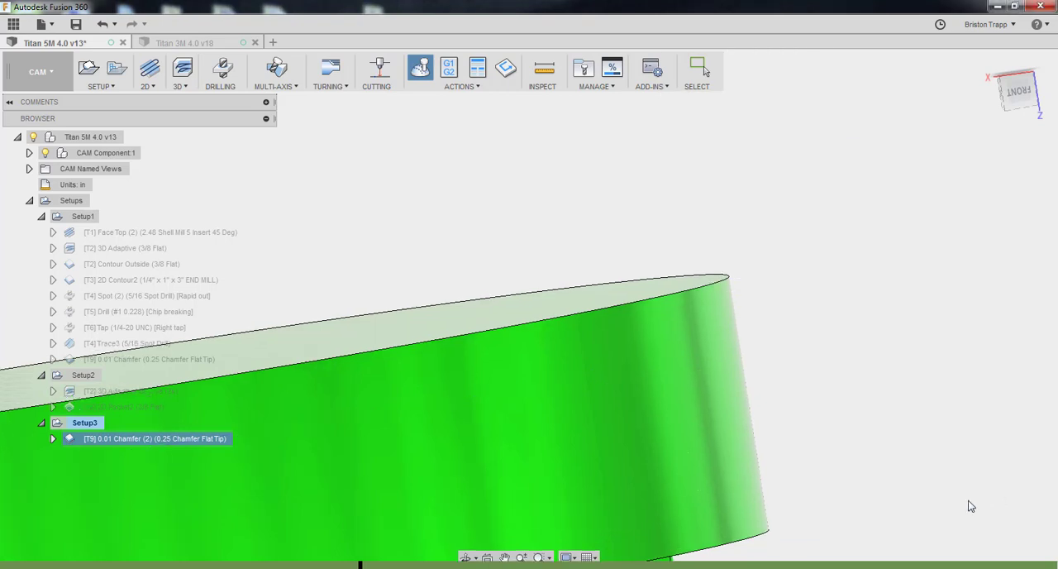
Edit 0.01 Chamfer (2) and set its chamfer tip offset to 0.02 in
{"action": "right_click", "coordinate": [172, 441]}
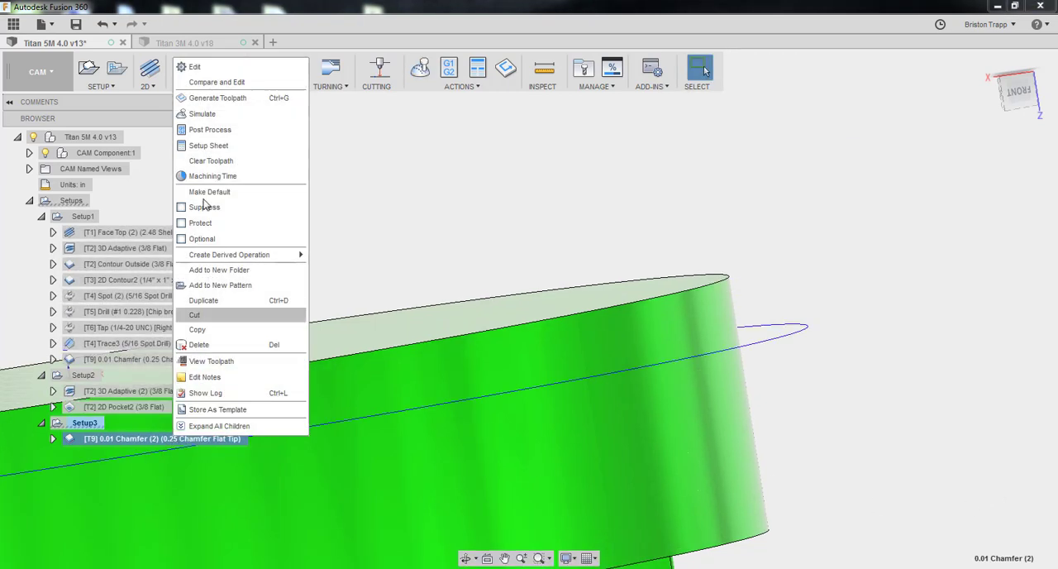
{"action": "left_click", "coordinate": [220, 65]}
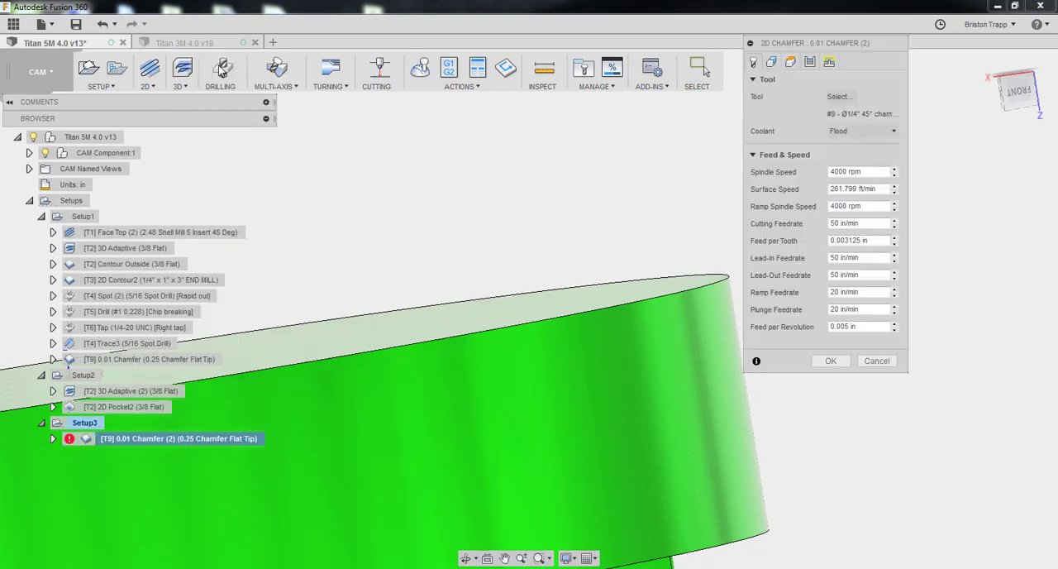
{"action": "left_click", "coordinate": [810, 62]}
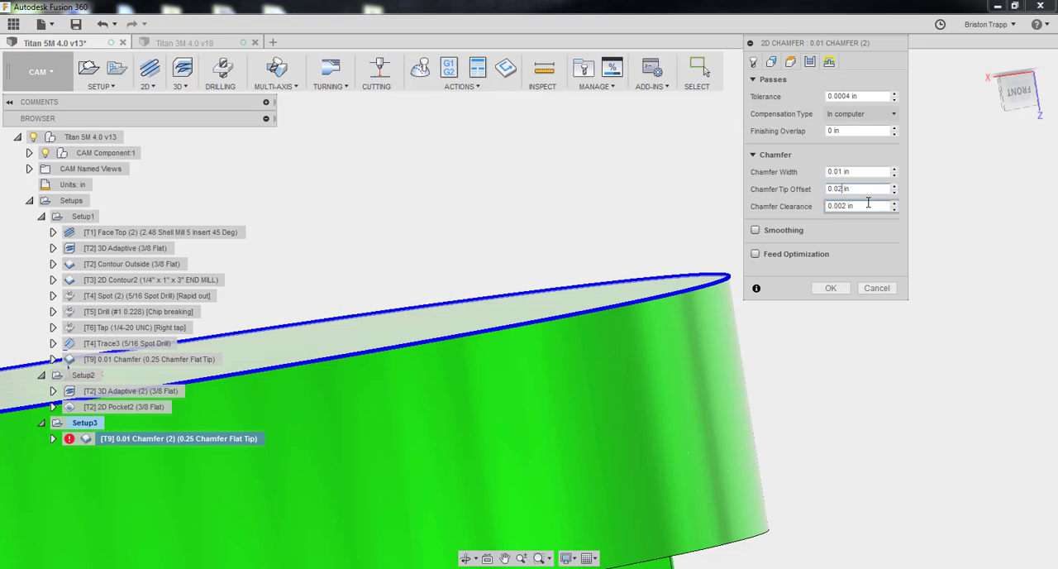
{"action": "left_click", "coordinate": [830, 289]}
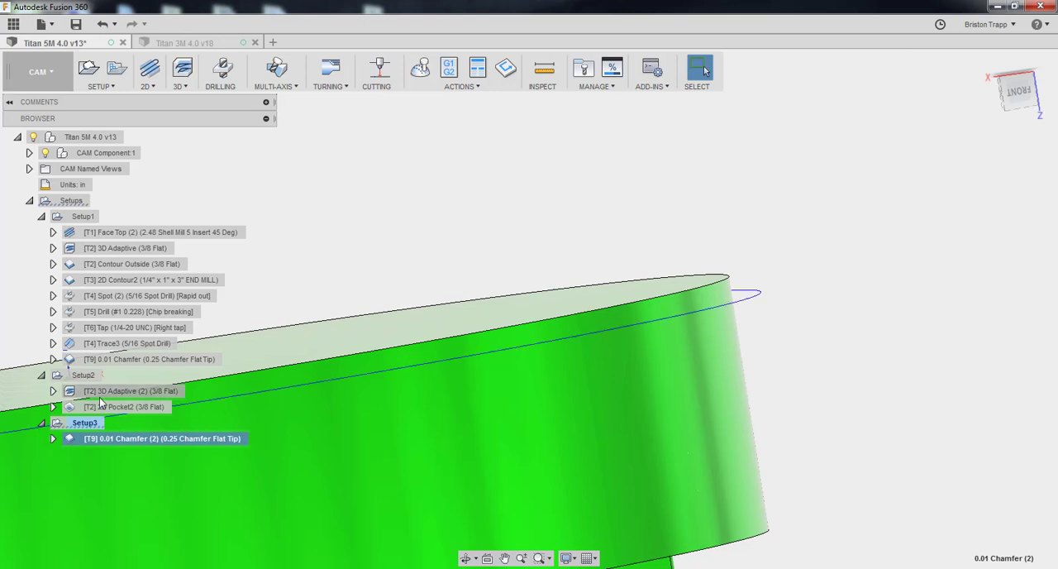
Simulate the edited chamfer operation again, return to the home view, and close the simulation
{"action": "left_click", "coordinate": [419, 69]}
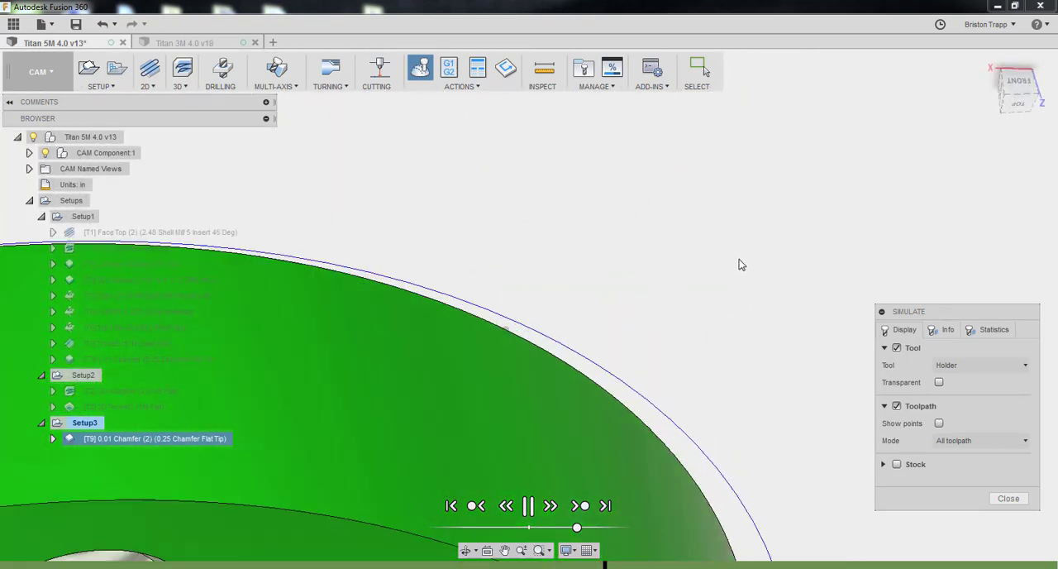
{"action": "left_click", "coordinate": [990, 64]}
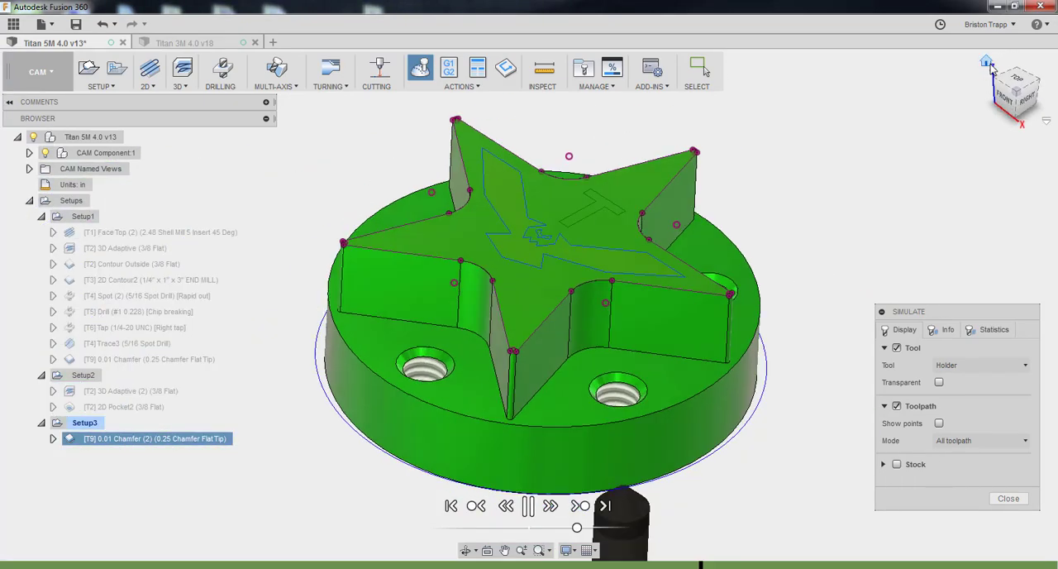
{"action": "left_click", "coordinate": [1009, 499]}
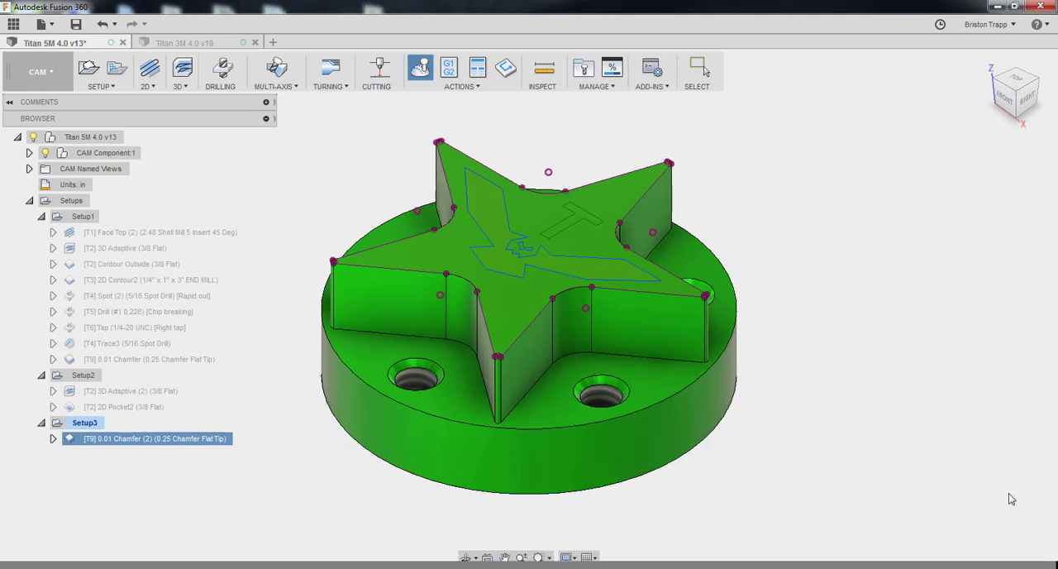
Hide the part model and open a simulation of Setup1 with the stock shown and the toolpath and tool hidden
{"action": "left_click", "coordinate": [281, 447]}
{"action": "left_click", "coordinate": [83, 216]}
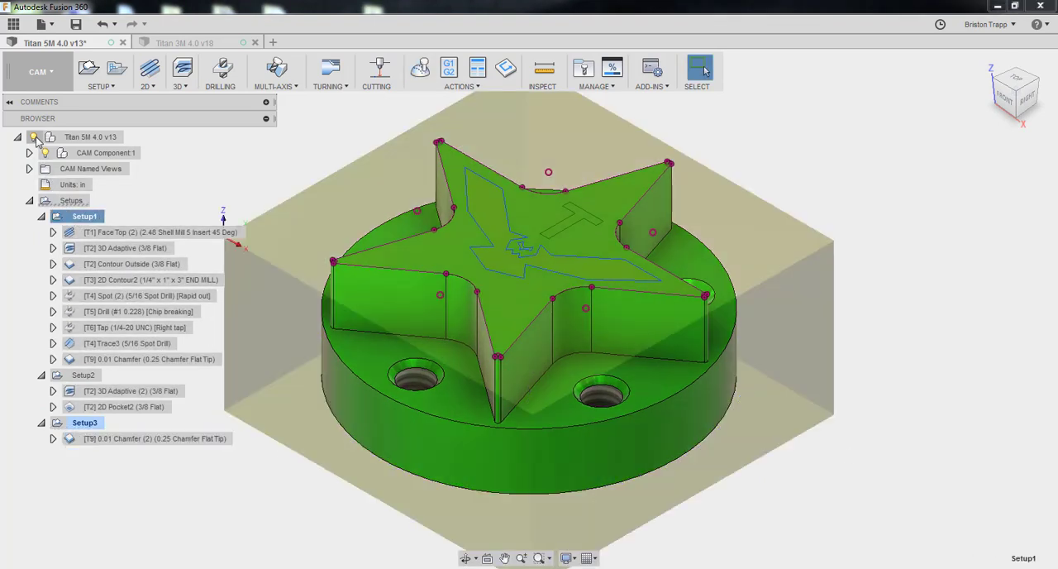
{"action": "left_click", "coordinate": [34, 137]}
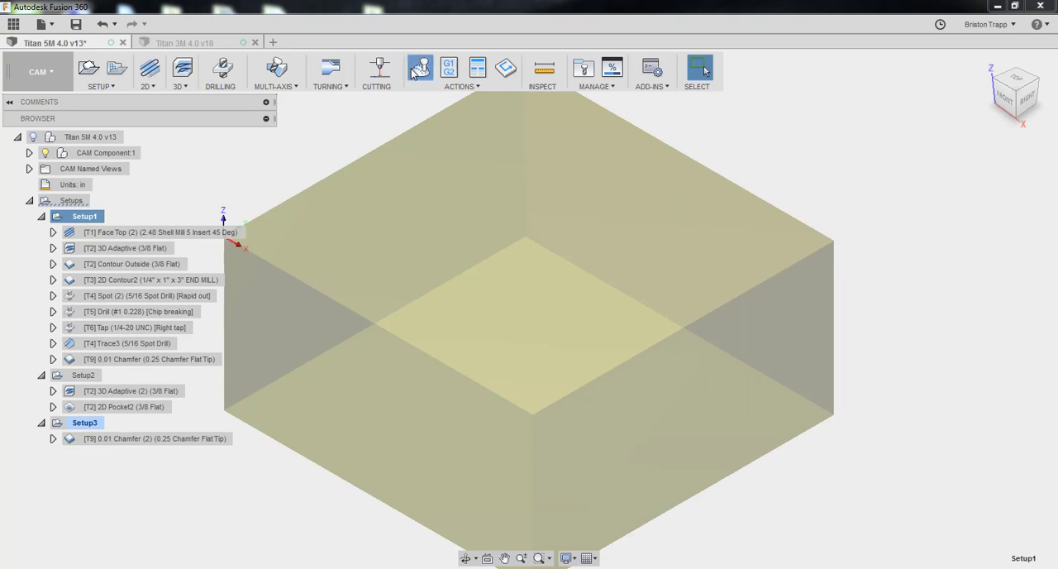
{"action": "left_click", "coordinate": [413, 71]}
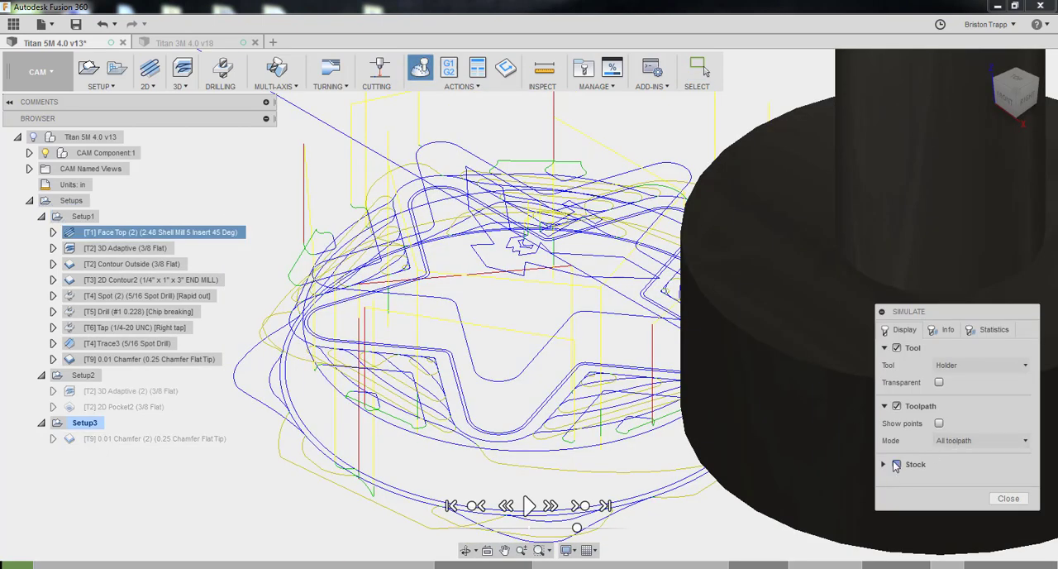
{"action": "left_click", "coordinate": [896, 464]}
{"action": "left_click", "coordinate": [897, 405]}
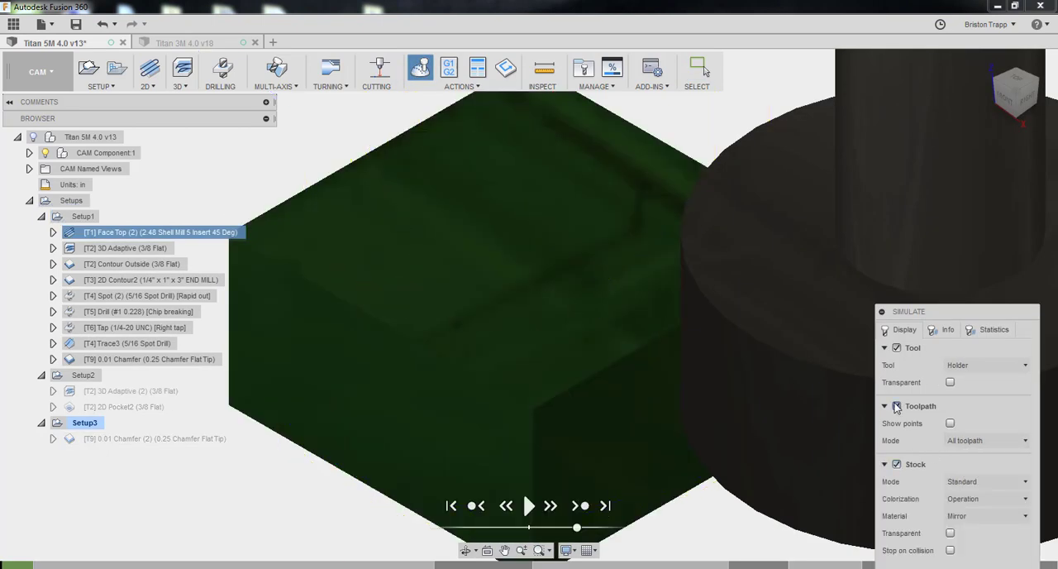
{"action": "left_click", "coordinate": [896, 348]}
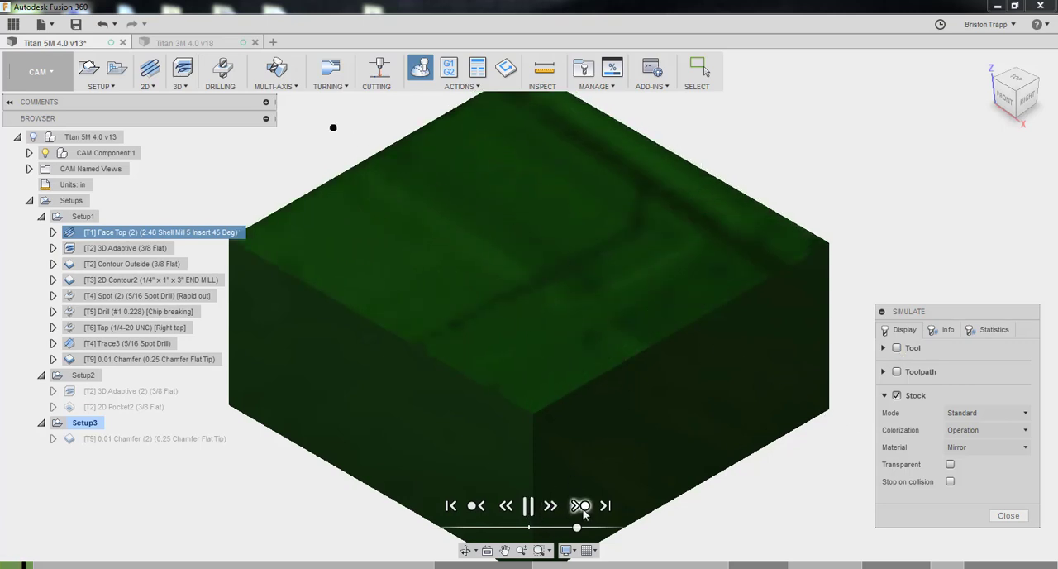
Play the Setup1 stock simulation through its final chamfer operation, inspect the stock from above and underneath, and close the simulation
{"action": "left_click", "coordinate": [581, 506]}
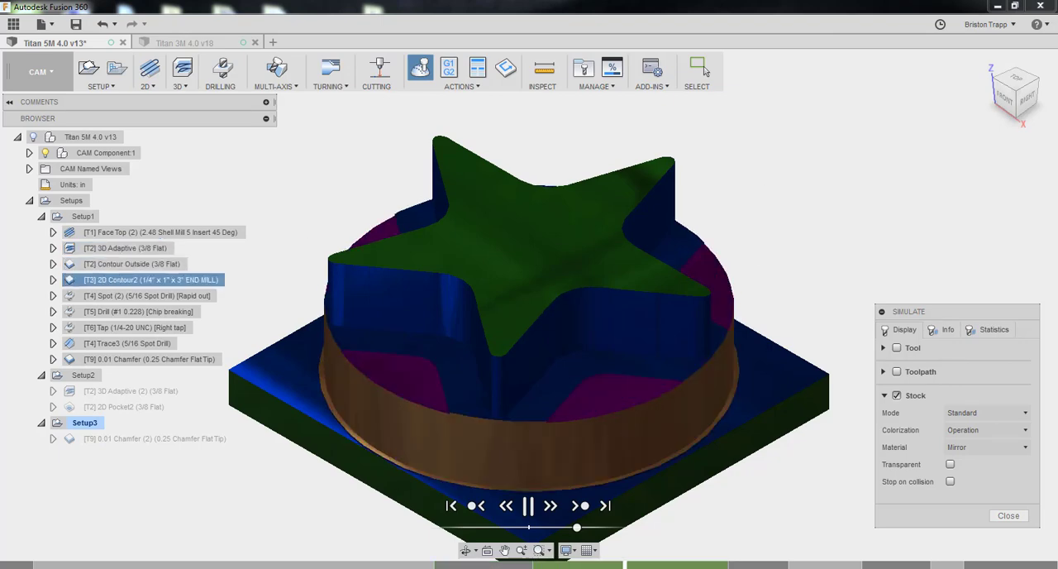
{"action": "middle_click_drag", "start_coordinate": [691, 215], "coordinate": [692, 14], "text": "shift"}
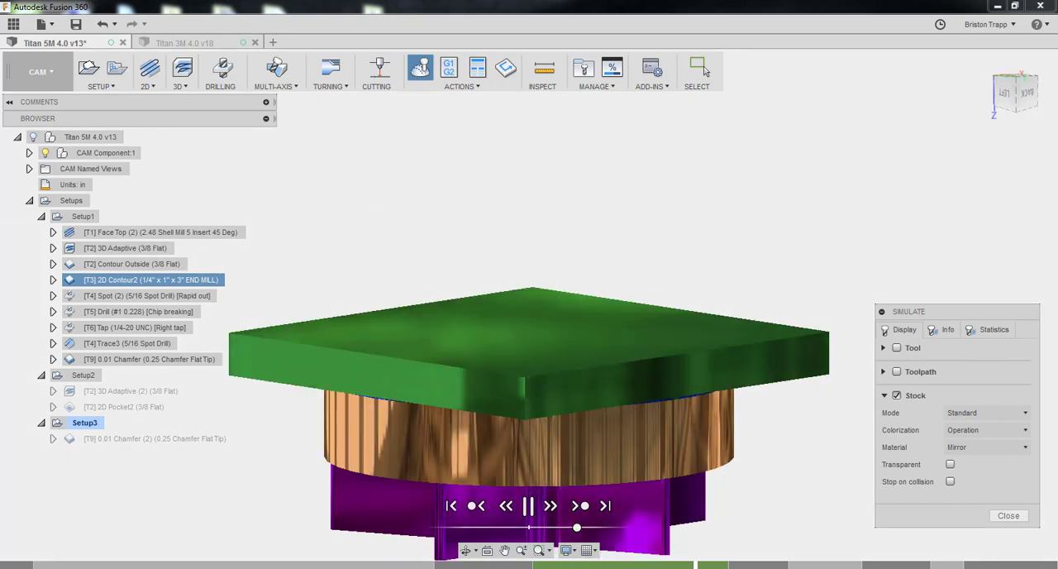
{"action": "middle_click_drag", "start_coordinate": [713, 487], "coordinate": [747, 375], "text": "shift"}
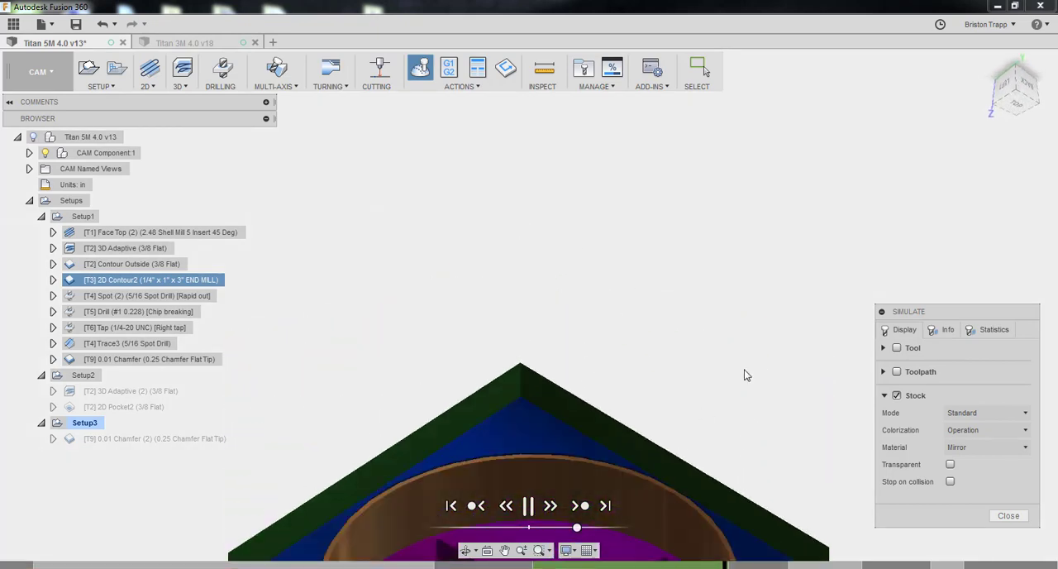
{"action": "middle_click_drag", "start_coordinate": [914, 210], "coordinate": [787, 317], "text": "shift"}
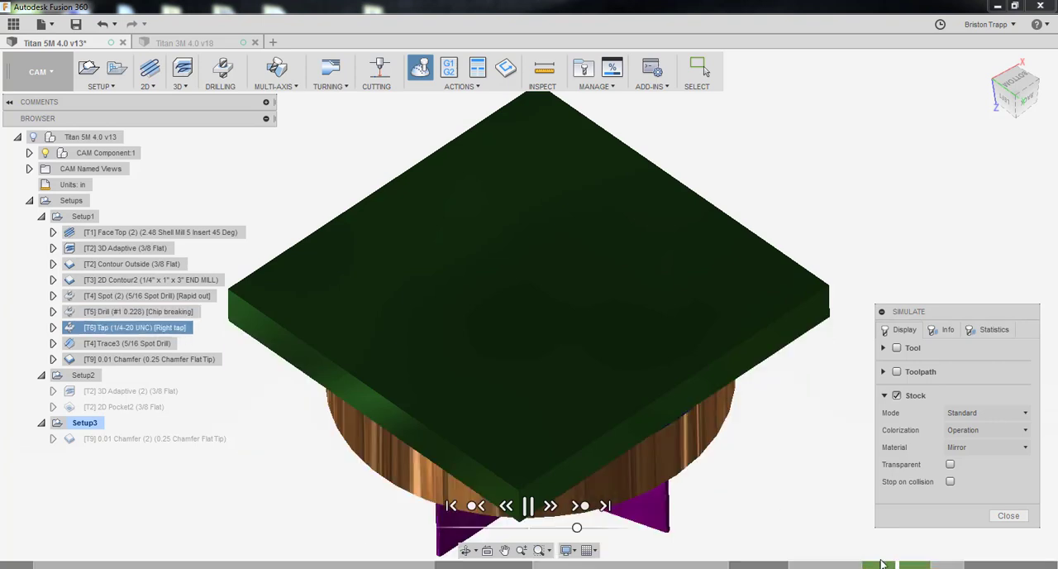
{"action": "middle_click_drag", "start_coordinate": [720, 385], "coordinate": [630, 483], "text": "shift"}
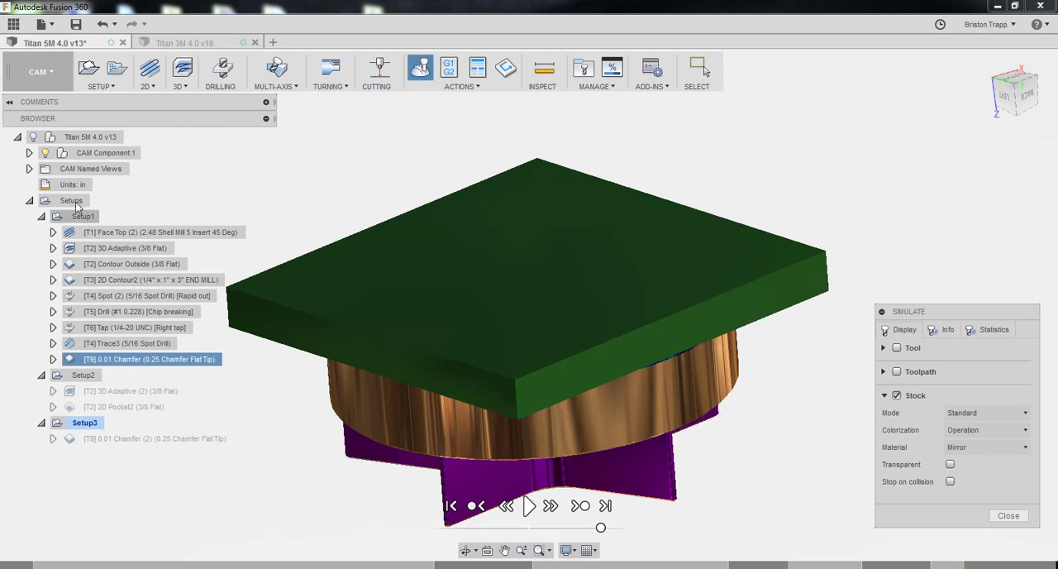
{"action": "left_click", "coordinate": [1007, 516]}
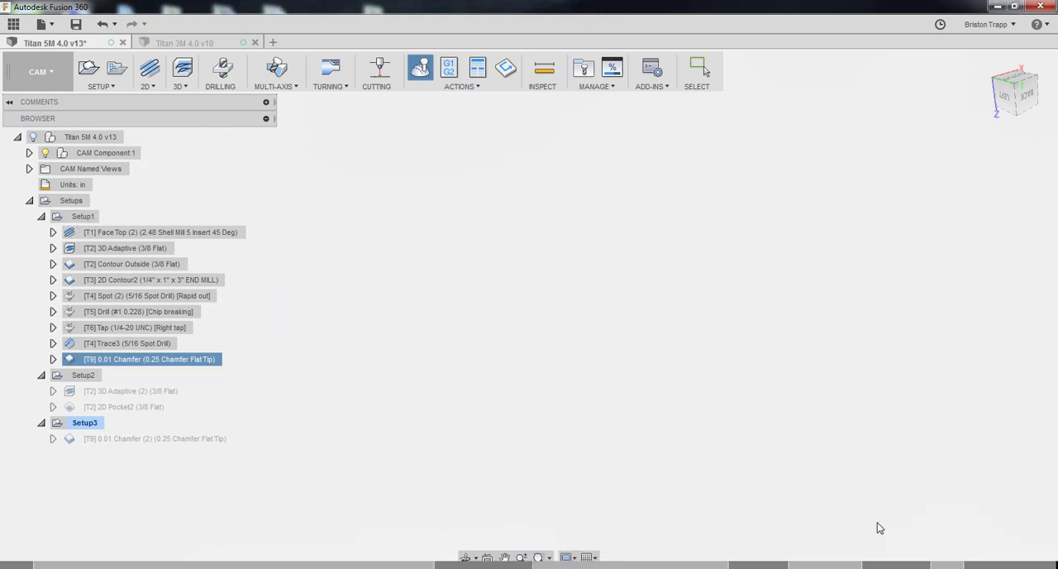
Simulate all three setups together from the Setups folder through 0.01 Chamfer (2), and close the simulation
{"action": "left_click", "coordinate": [73, 200]}
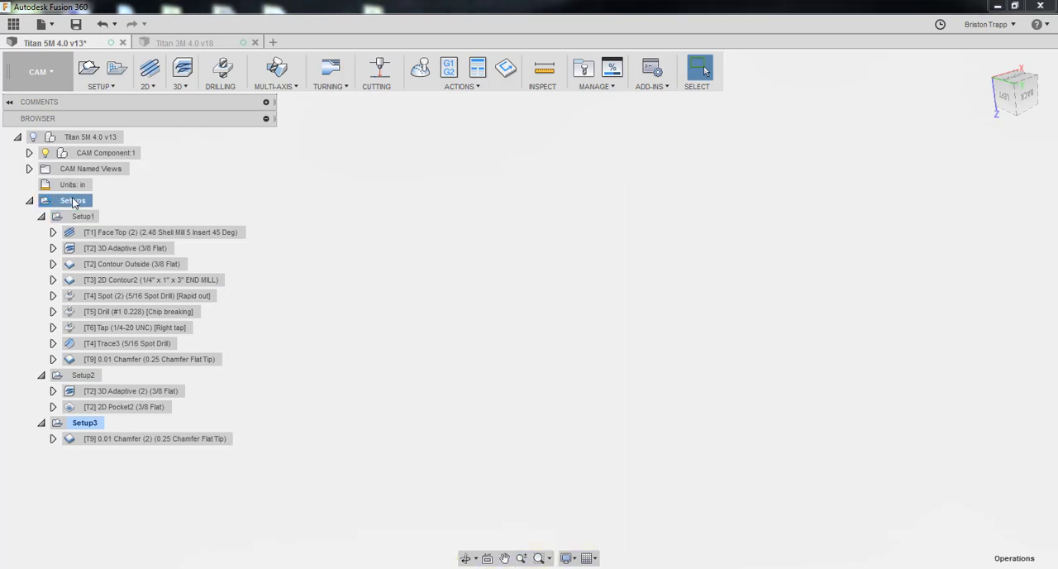
{"action": "left_click", "coordinate": [423, 70]}
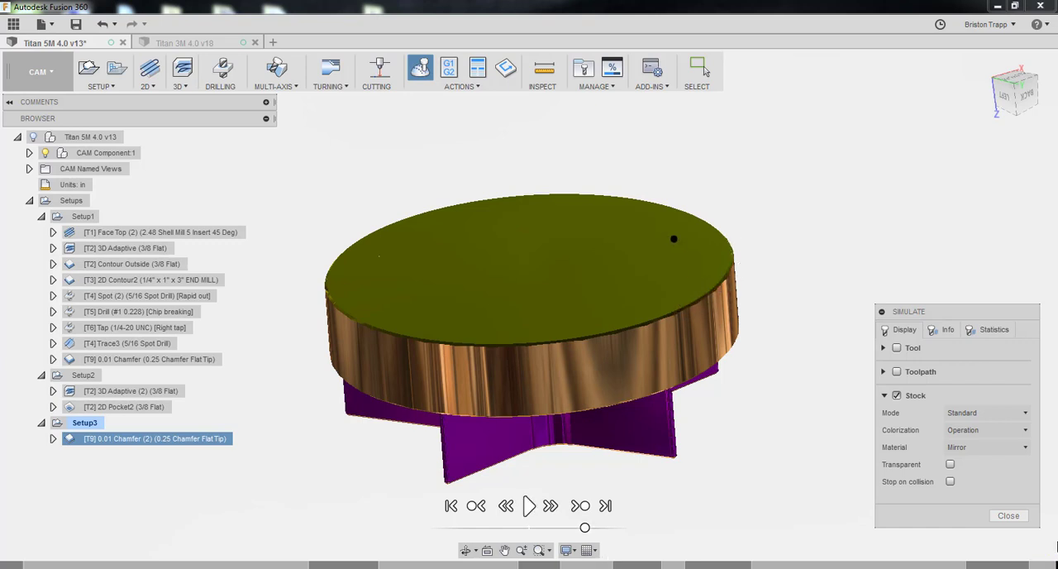
{"action": "left_click", "coordinate": [1007, 516]}
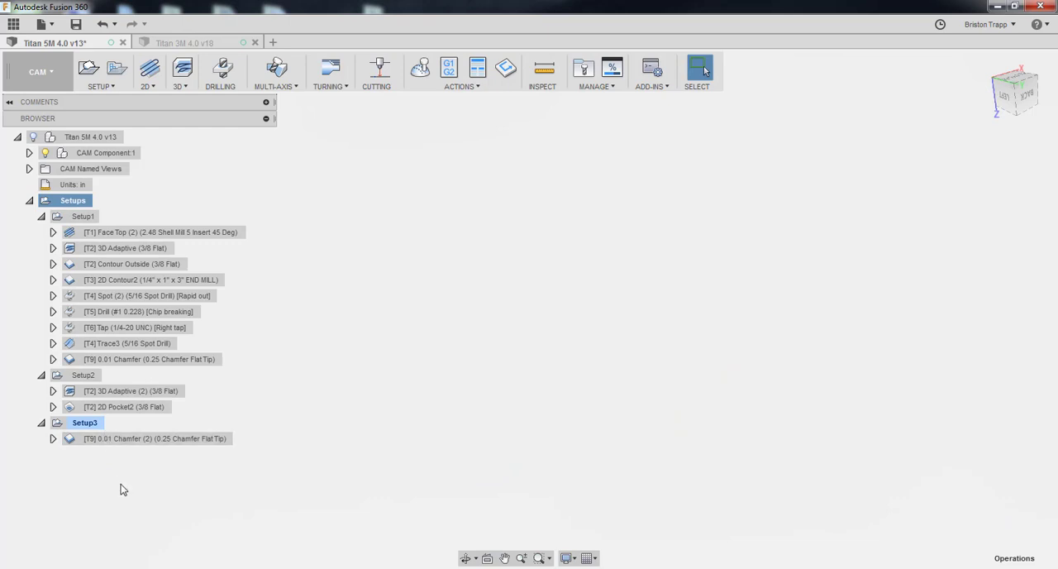
Compare Setup2 and Setup3 by selecting each, and inspect Setup2's stock box and work origin from the back
{"action": "left_click", "coordinate": [94, 423]}
{"action": "left_click", "coordinate": [82, 375]}
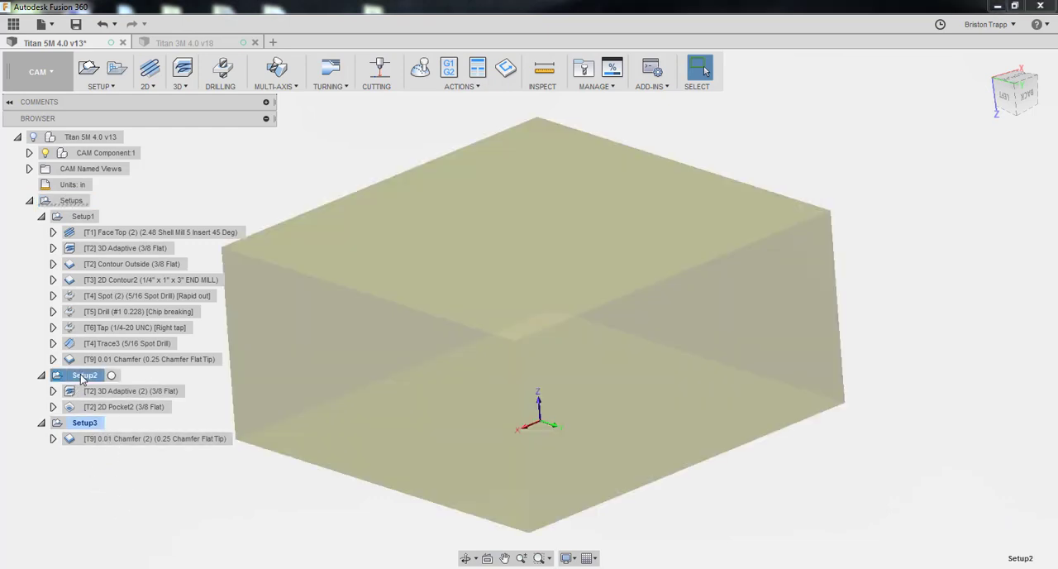
{"action": "left_click", "coordinate": [85, 422]}
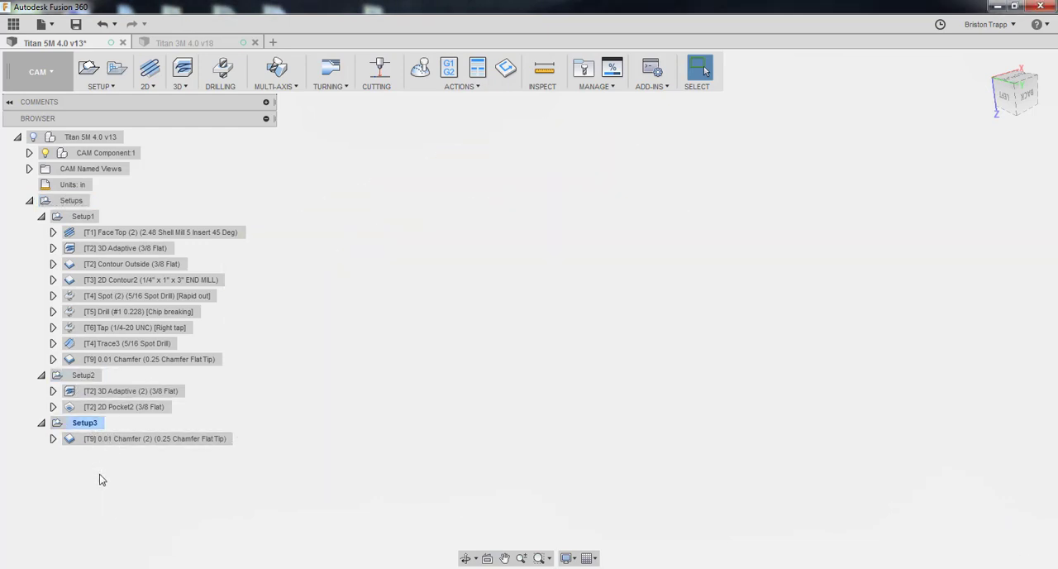
{"action": "left_click", "coordinate": [97, 377]}
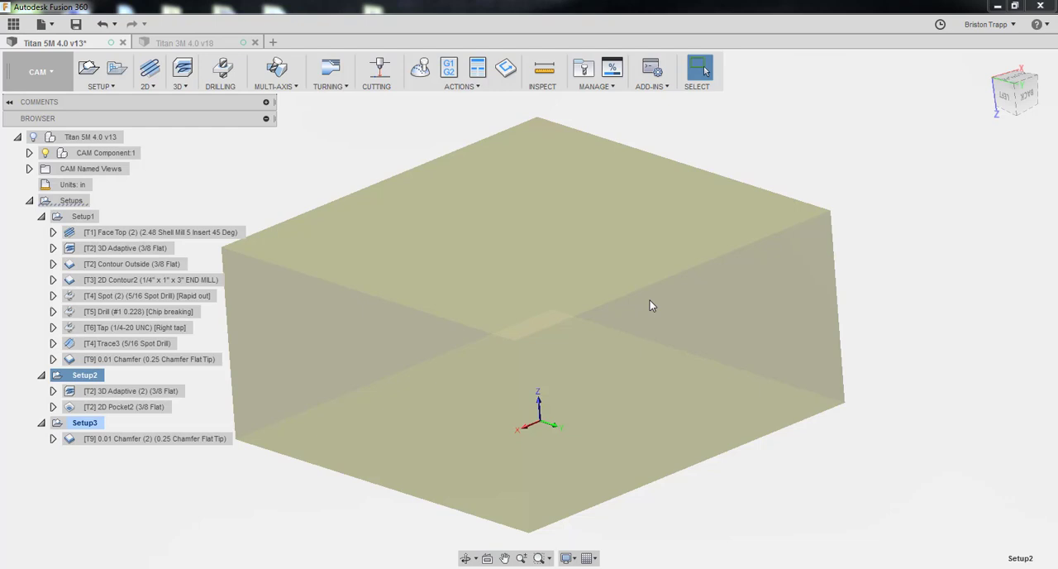
{"action": "left_click", "coordinate": [1026, 94]}
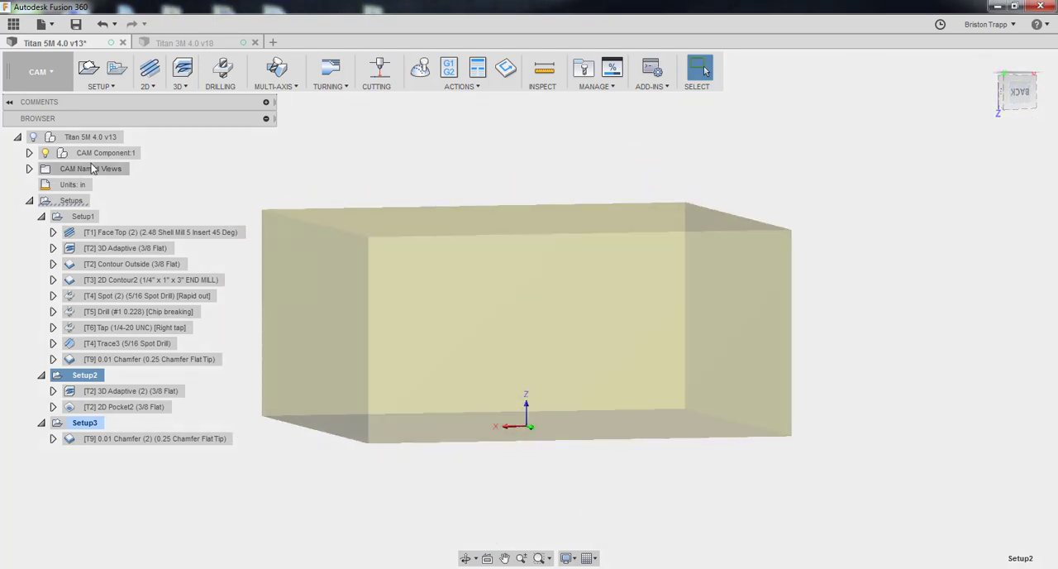
Show the part model again and save the design with the version description "User Saved"
{"action": "left_click", "coordinate": [30, 137]}
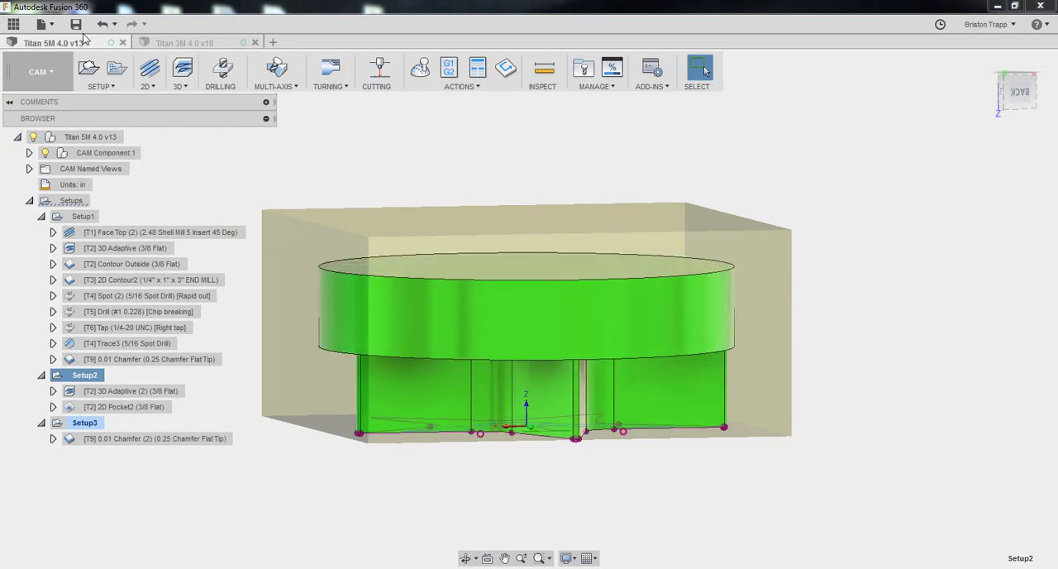
{"action": "left_click", "coordinate": [75, 24]}
{"action": "left_click", "coordinate": [529, 303]}
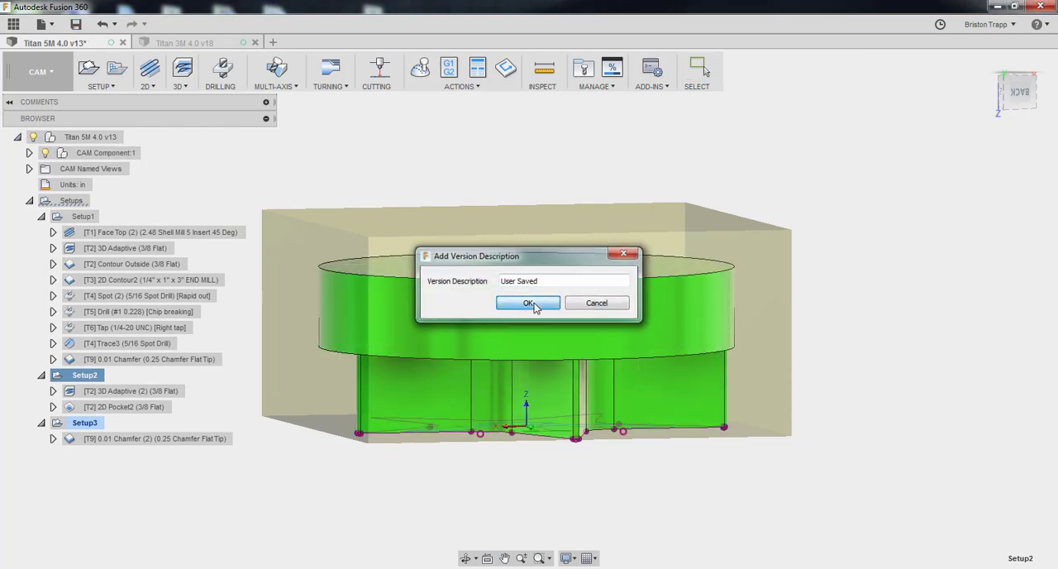